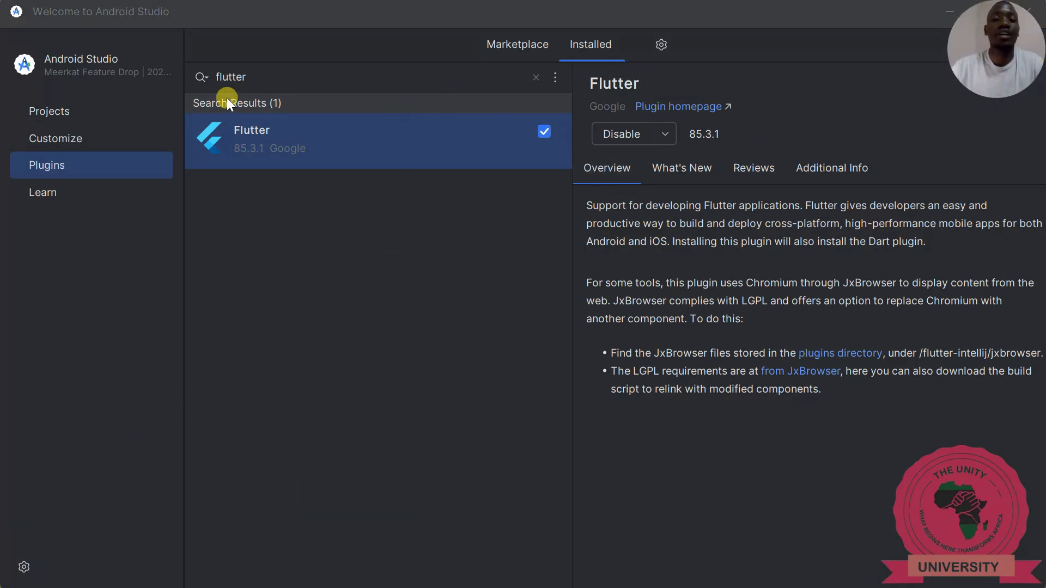
Step: Start a new Flutter project from the welcome screen
{"action": "left_click", "coordinate": [41, 112]}
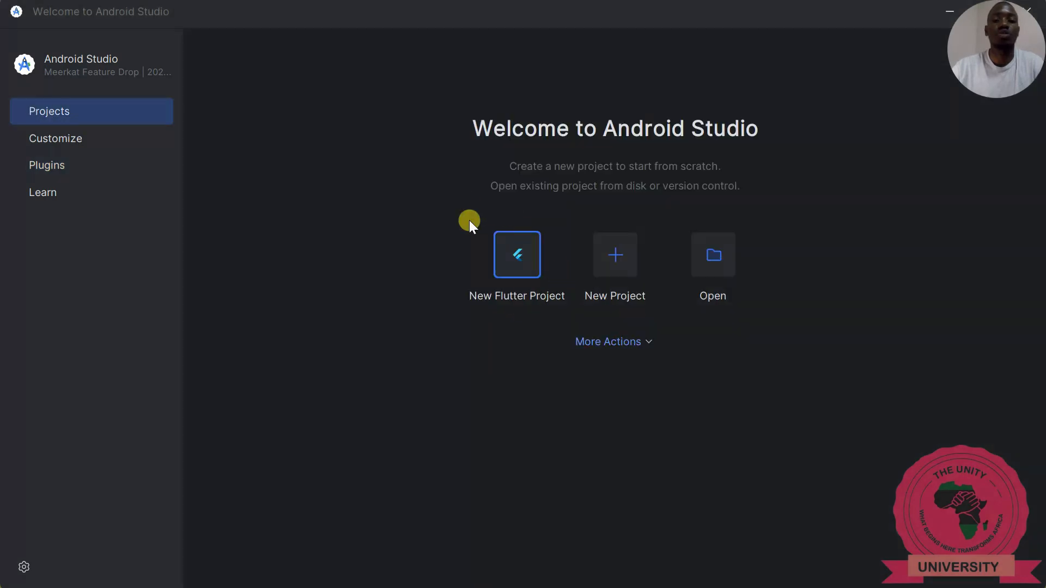
{"action": "left_click", "coordinate": [503, 253]}
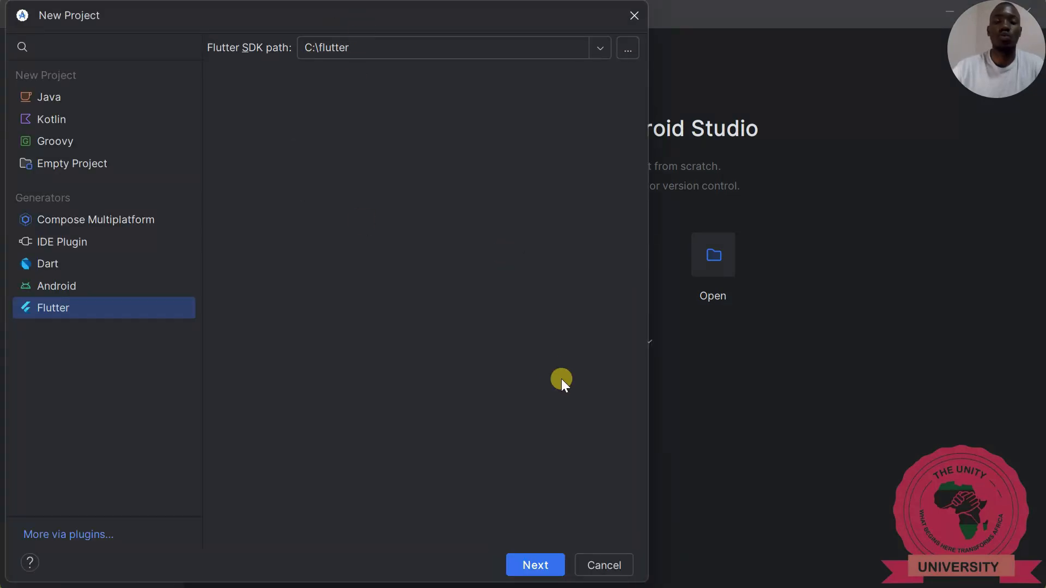
Step: Clear the Flutter SDK path and try to continue with it empty
{"action": "left_click", "coordinate": [386, 46]}
{"action": "key", "text": "BackSpace"}
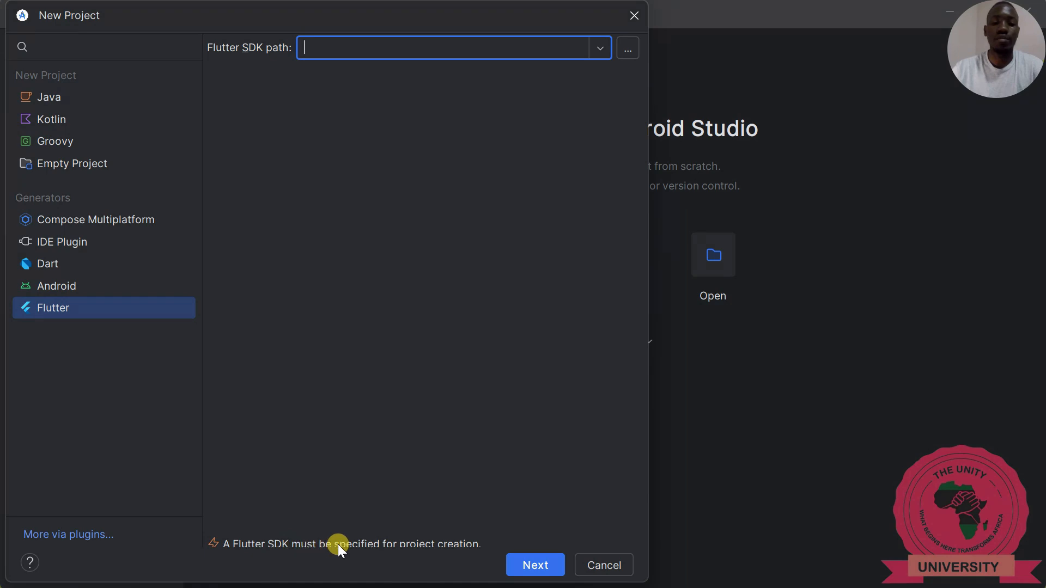
{"action": "left_click", "coordinate": [532, 565]}
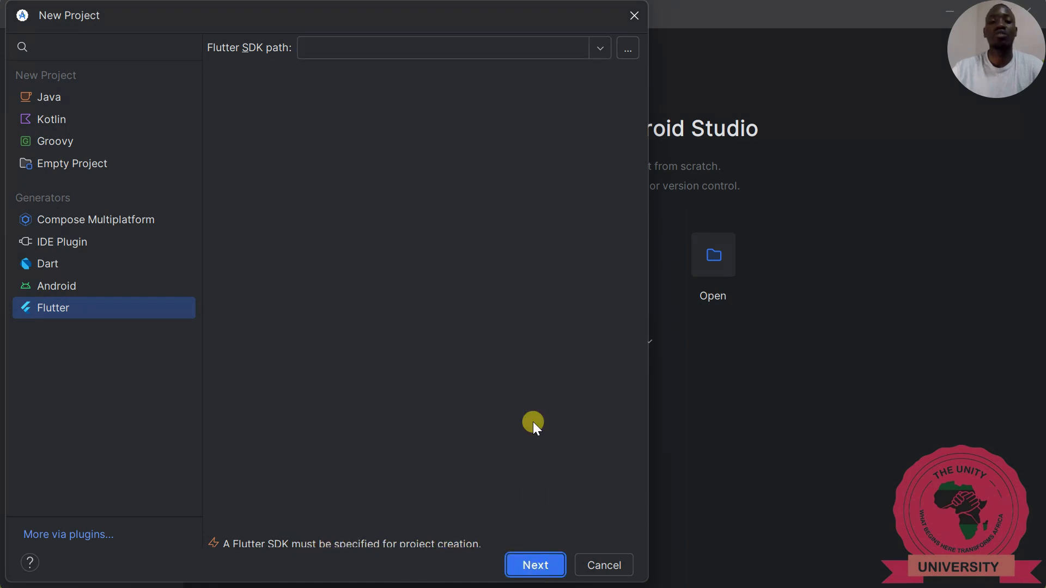
Step: Browse for the Flutter SDK path and select the C:\flutter folder
{"action": "left_click", "coordinate": [423, 46]}
{"action": "left_click", "coordinate": [626, 50]}
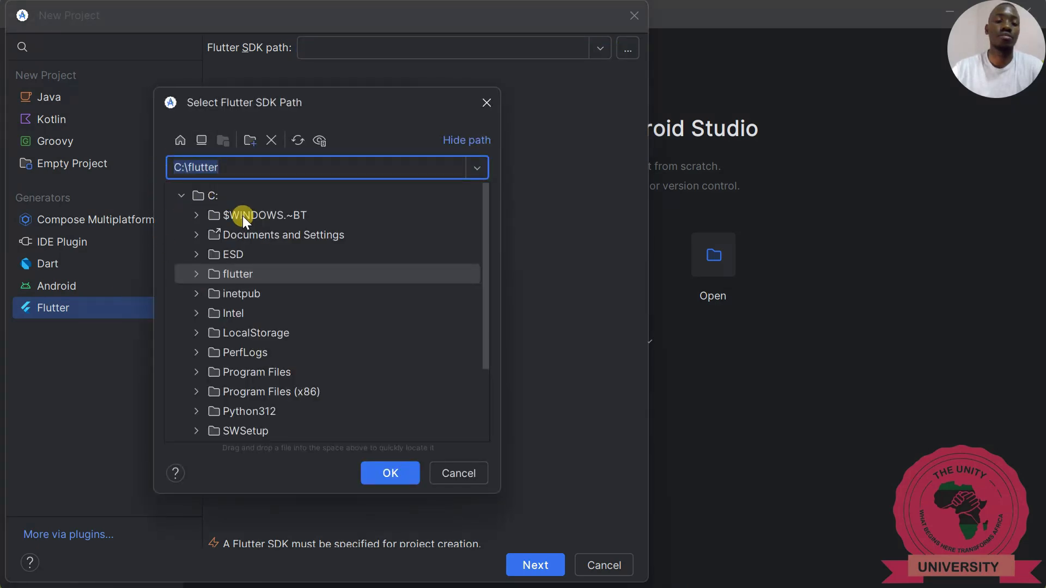
{"action": "left_click", "coordinate": [222, 271]}
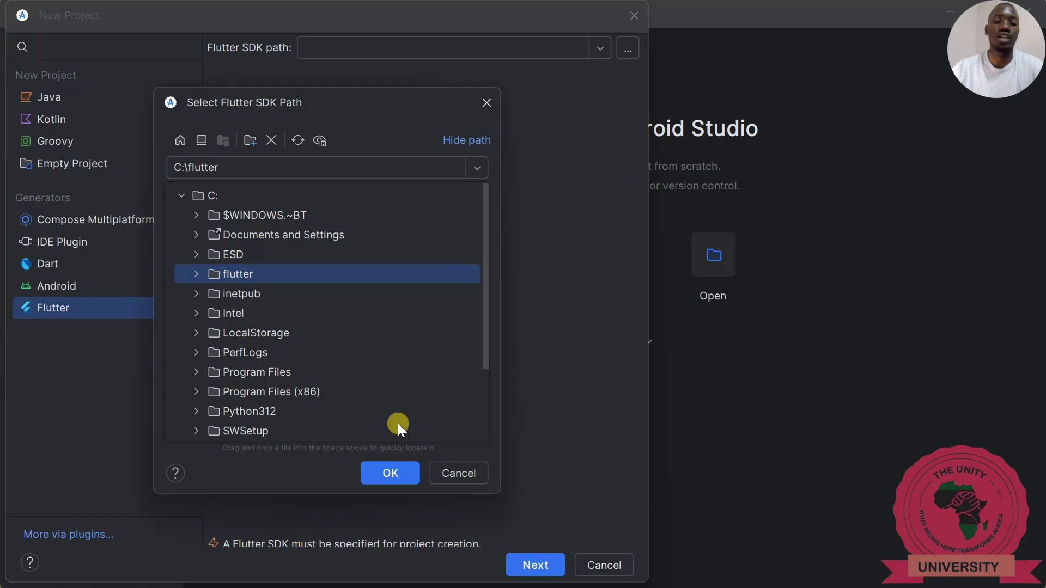
{"action": "left_click", "coordinate": [392, 473]}
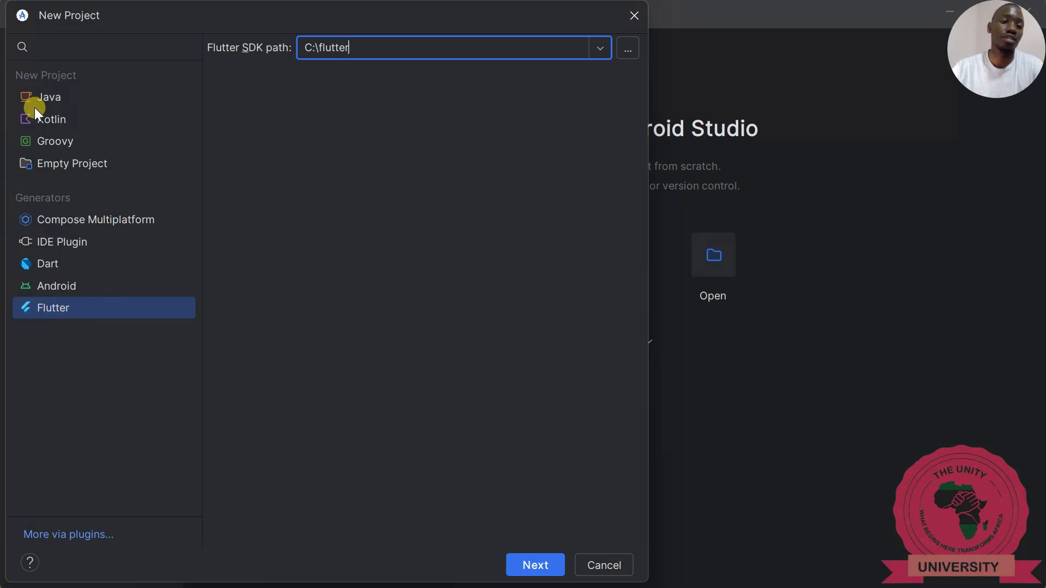
Step: Look at the Java and Kotlin project types, return to the Flutter generator and continue to the project details
{"action": "left_click", "coordinate": [56, 101]}
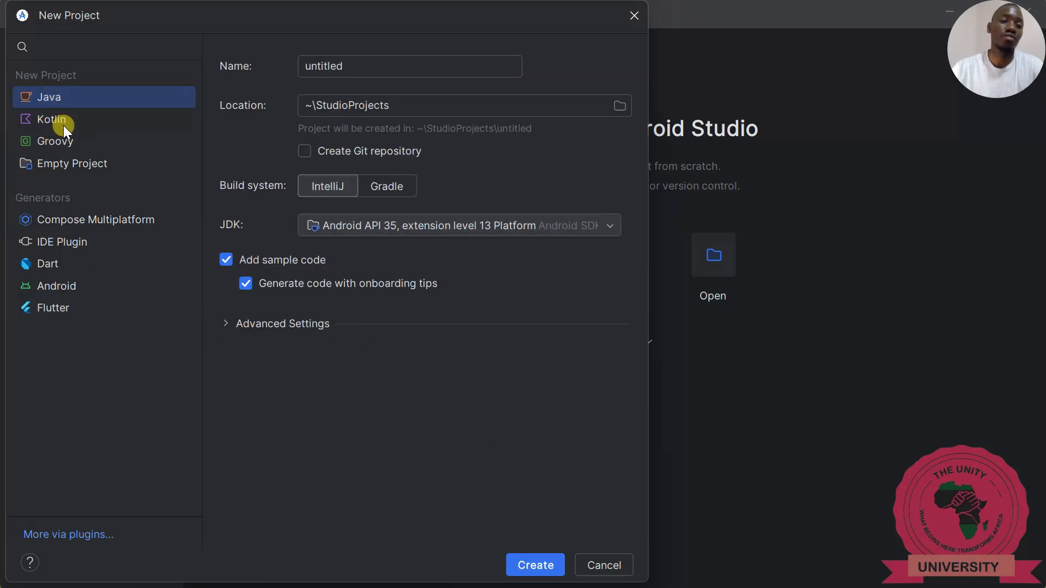
{"action": "left_click", "coordinate": [63, 125]}
{"action": "left_click", "coordinate": [43, 312]}
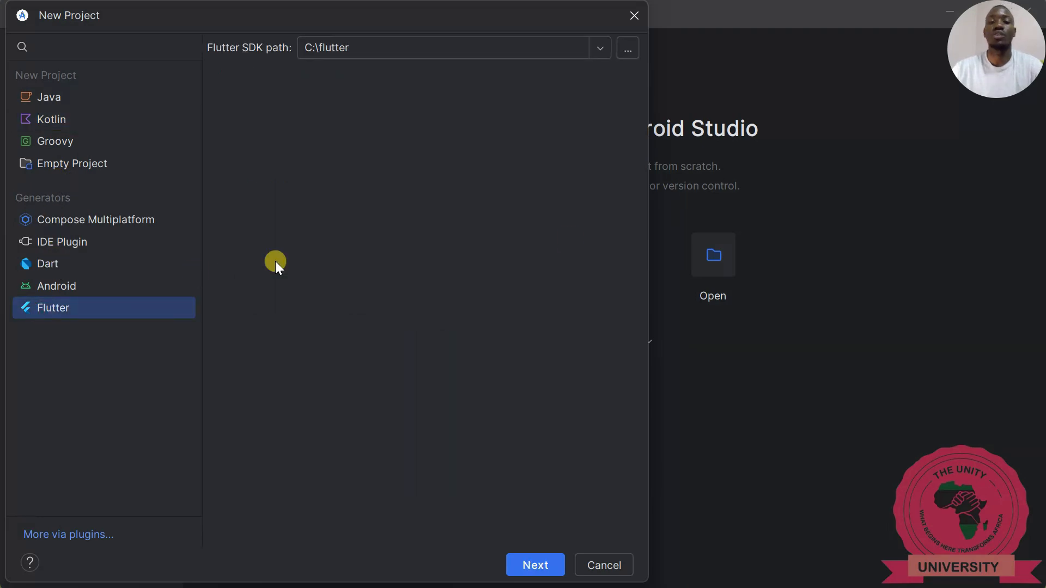
{"action": "left_click", "coordinate": [535, 565]}
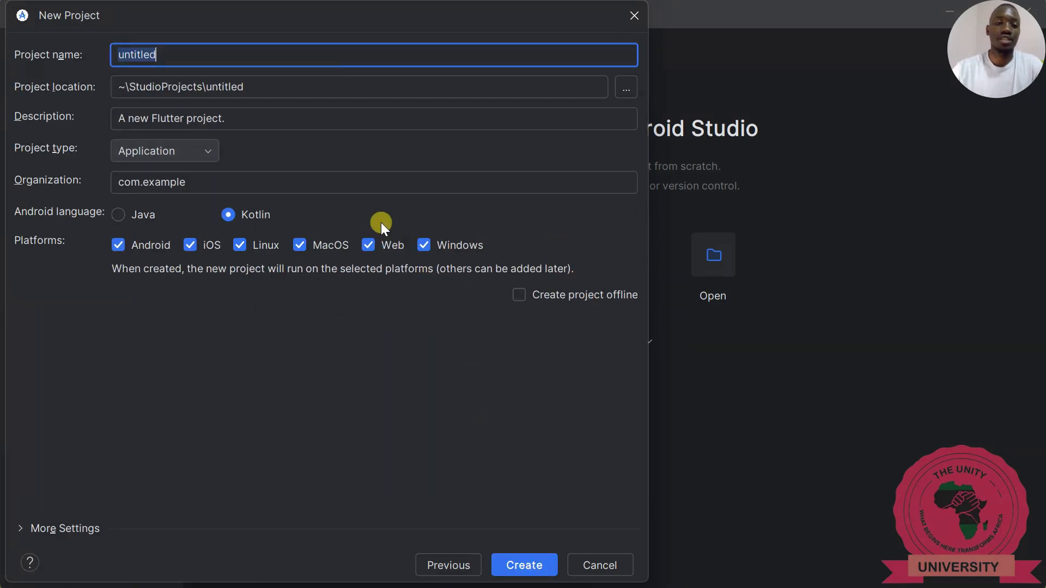
Step: Name the project MyApp and set its description to "This is mine"
{"action": "type", "text": "M"}
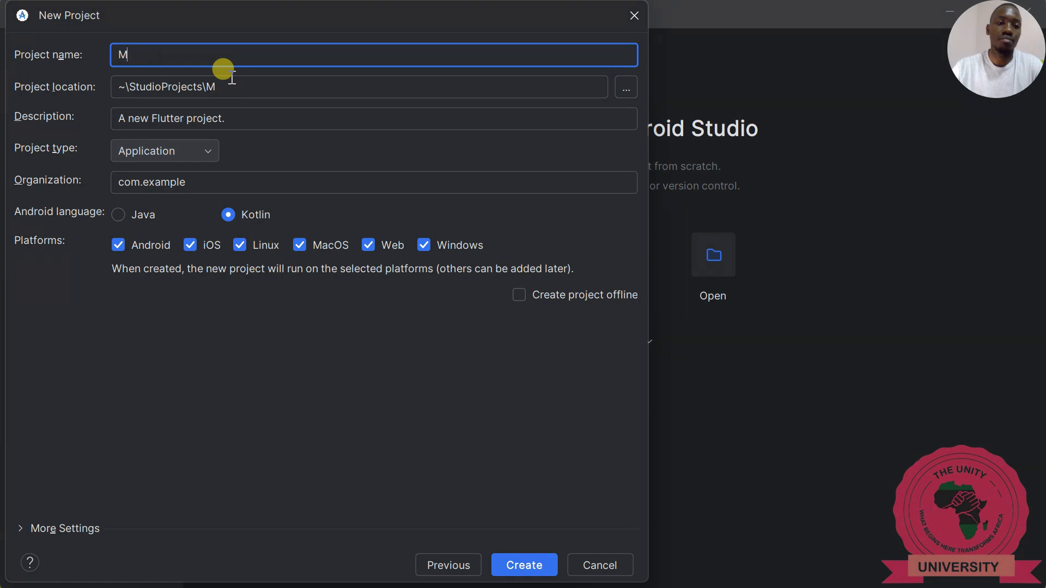
{"action": "type", "text": "yApp"}
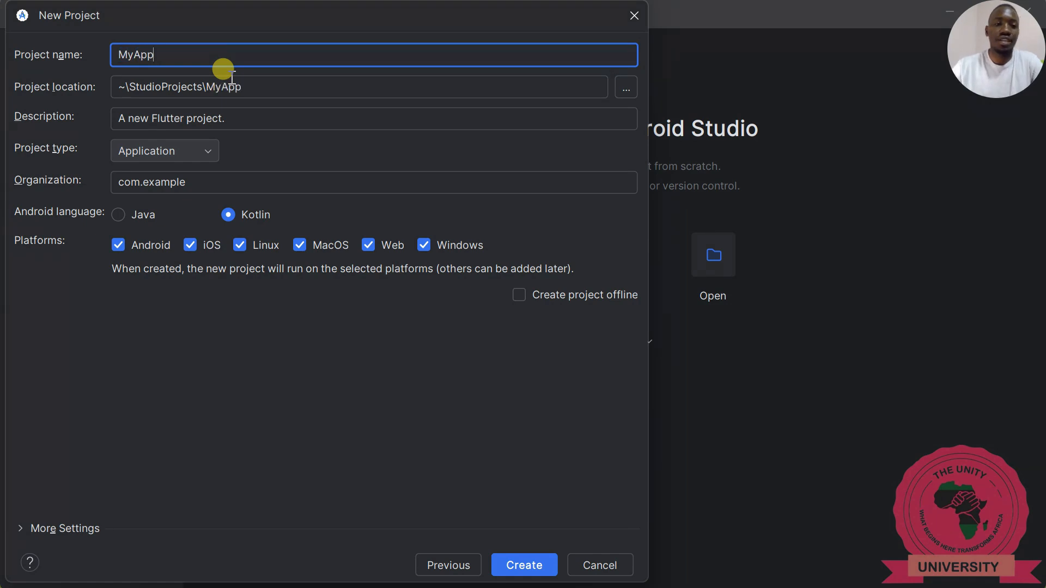
{"action": "left_click", "coordinate": [178, 116]}
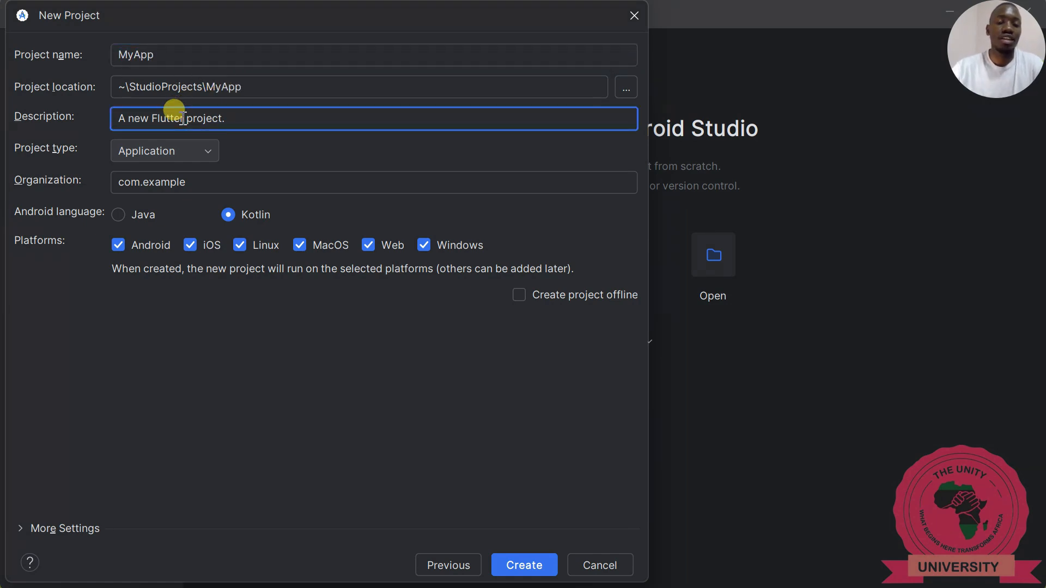
{"action": "key", "text": "ctrl+a"}
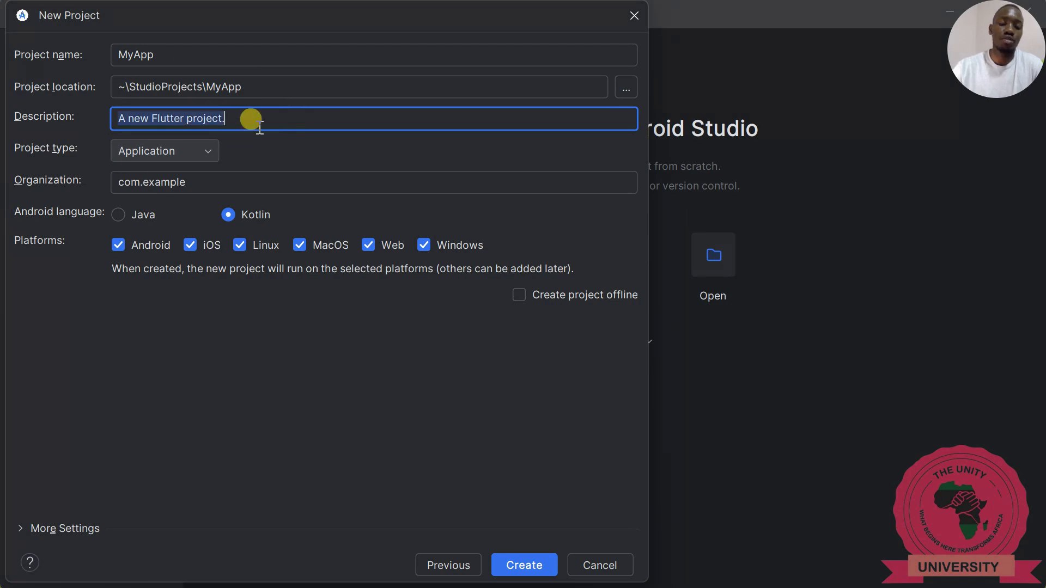
{"action": "type", "text": "This "}
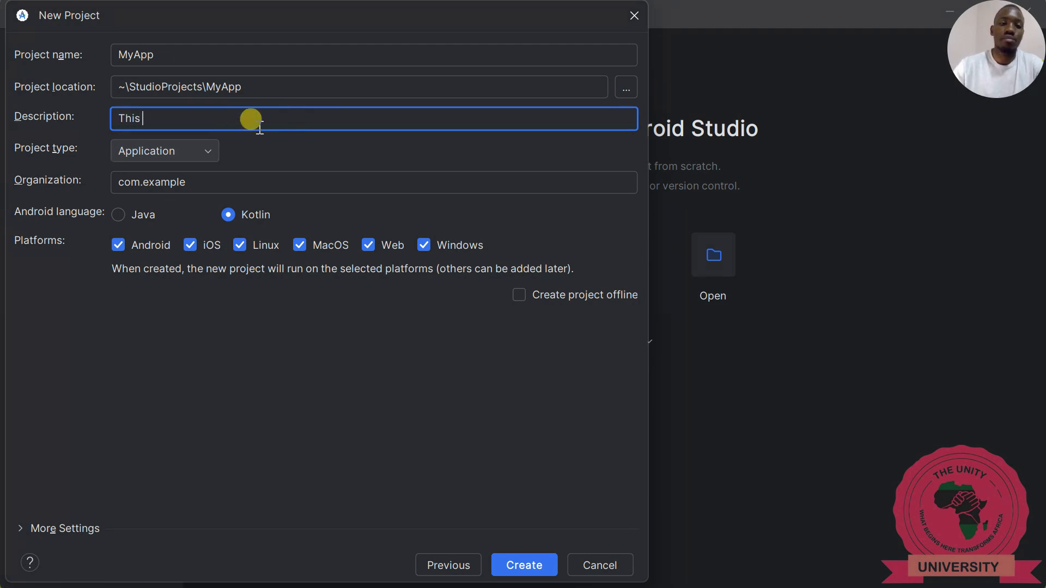
{"action": "type", "text": "is mine"}
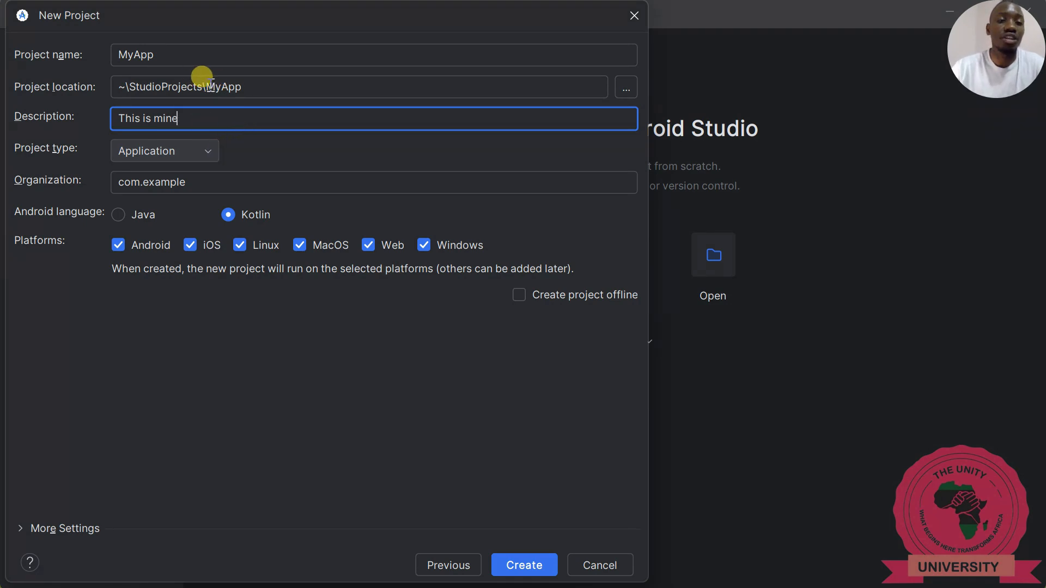
{"action": "left_click_drag", "start_coordinate": [205, 87], "coordinate": [250, 86]}
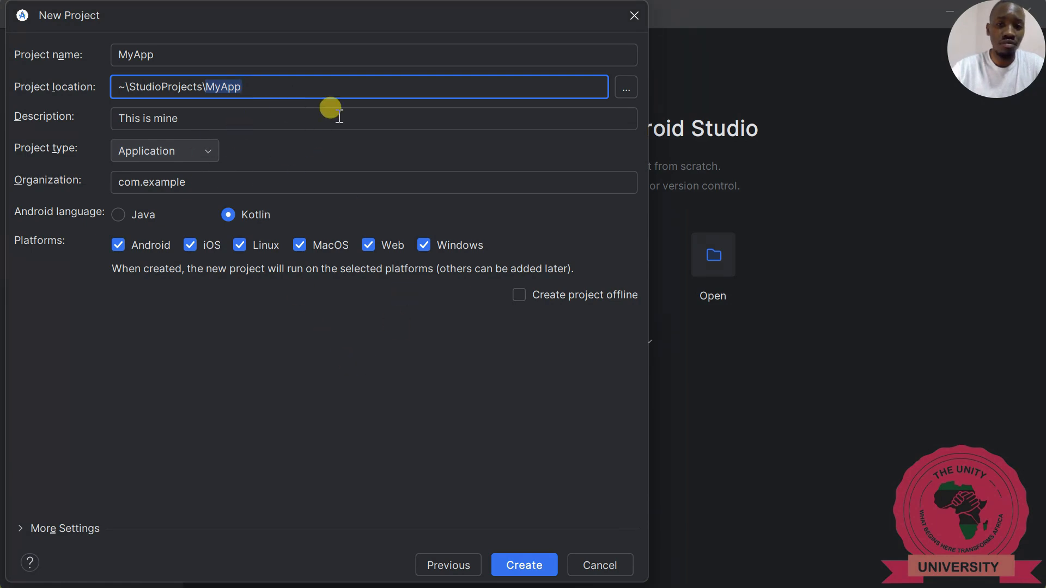
{"action": "left_click", "coordinate": [629, 86]}
{"action": "left_click", "coordinate": [691, 97]}
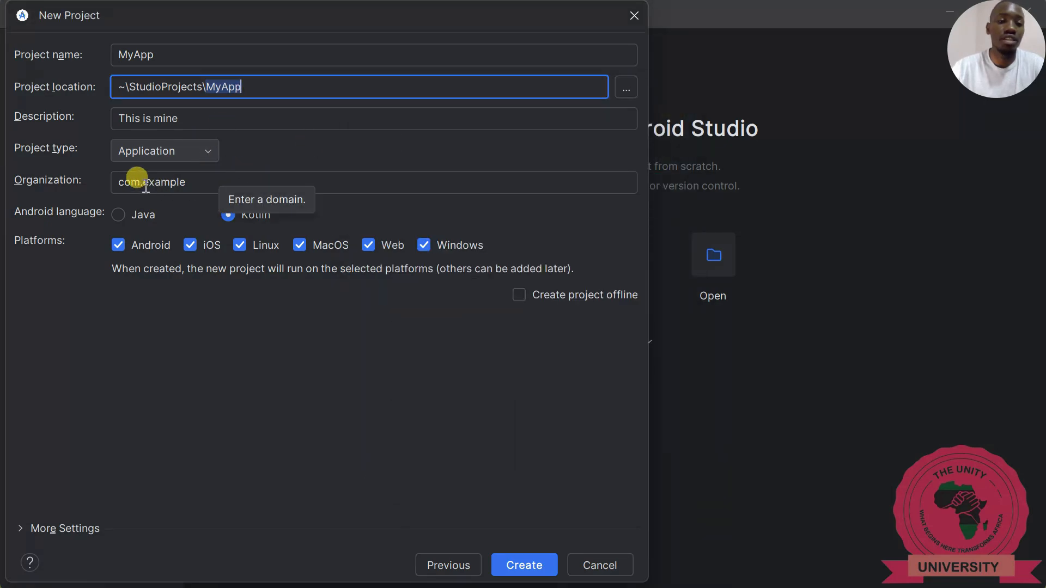
Step: Set the project's organization to tuu.university
{"action": "left_click_drag", "start_coordinate": [194, 181], "coordinate": [102, 188]}
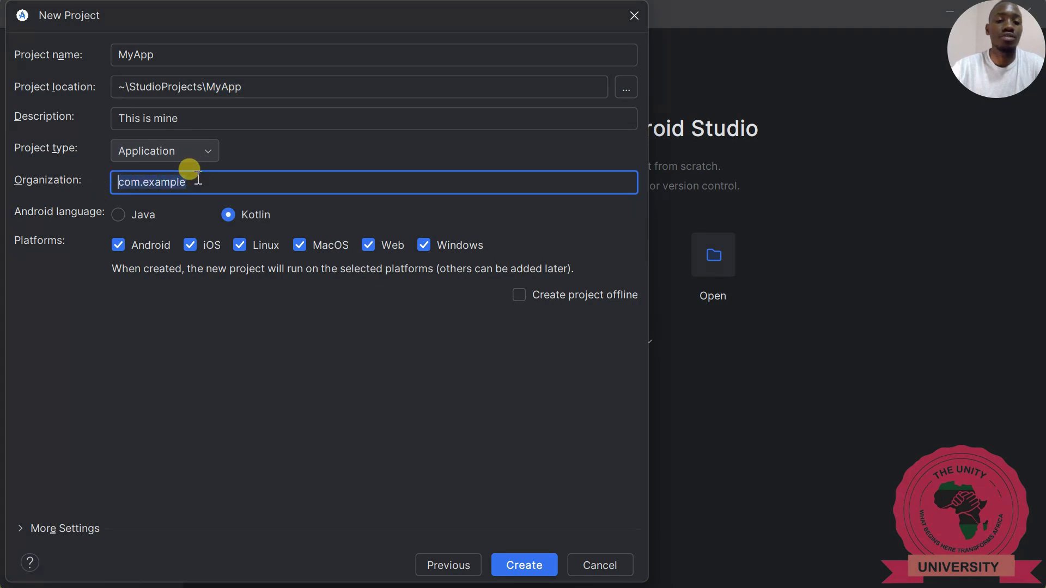
{"action": "left_click", "coordinate": [201, 181]}
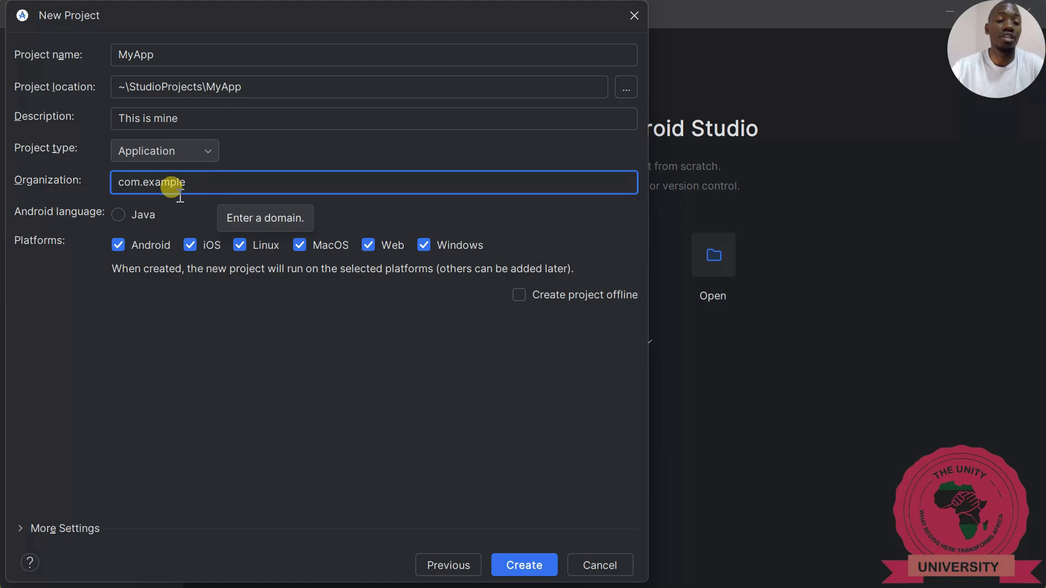
{"action": "left_click_drag", "start_coordinate": [196, 179], "coordinate": [93, 175]}
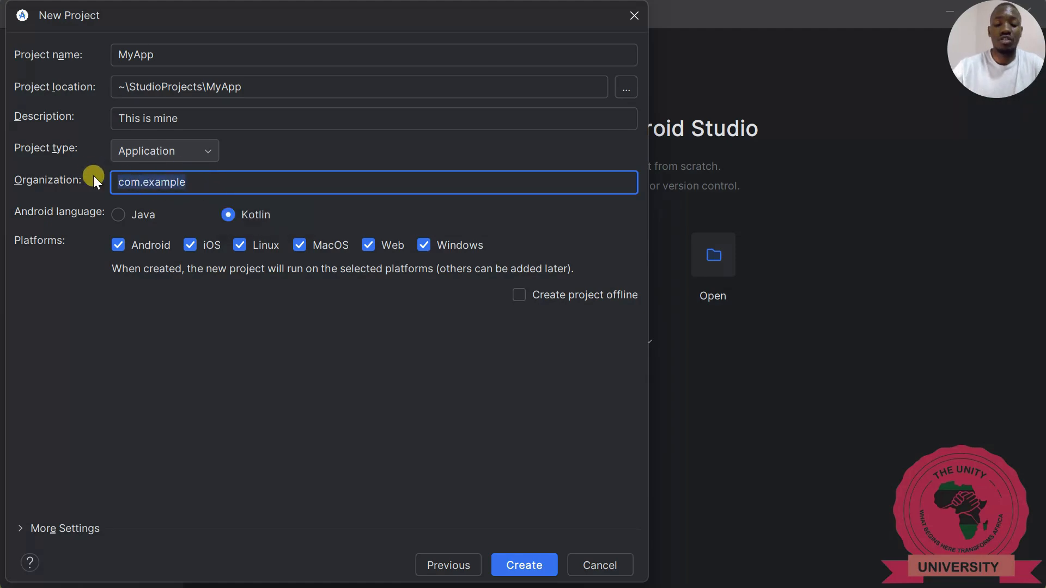
{"action": "type", "text": "tuu"}
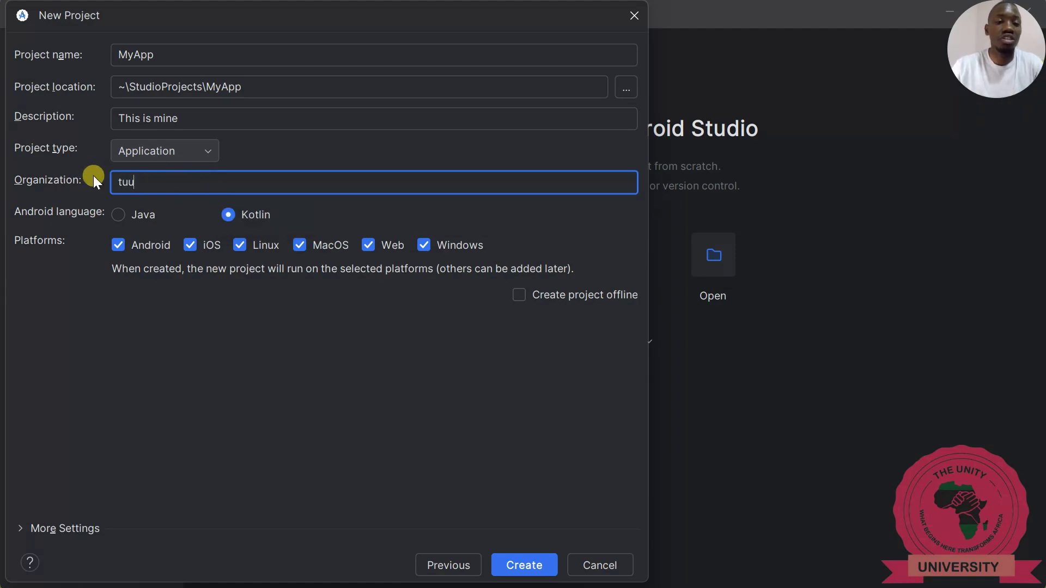
{"action": "type", "text": ".uni"}
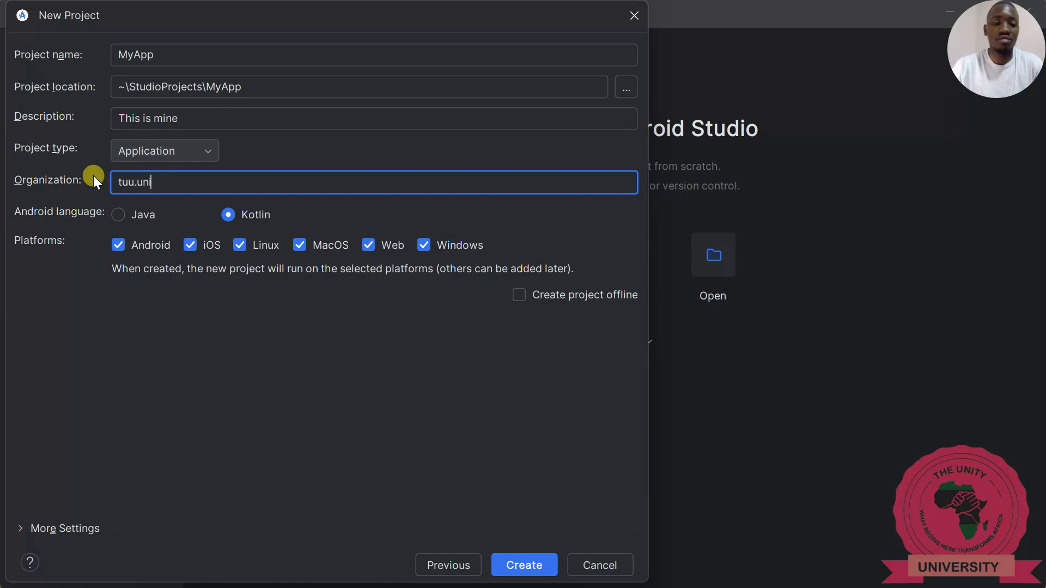
{"action": "type", "text": "versity"}
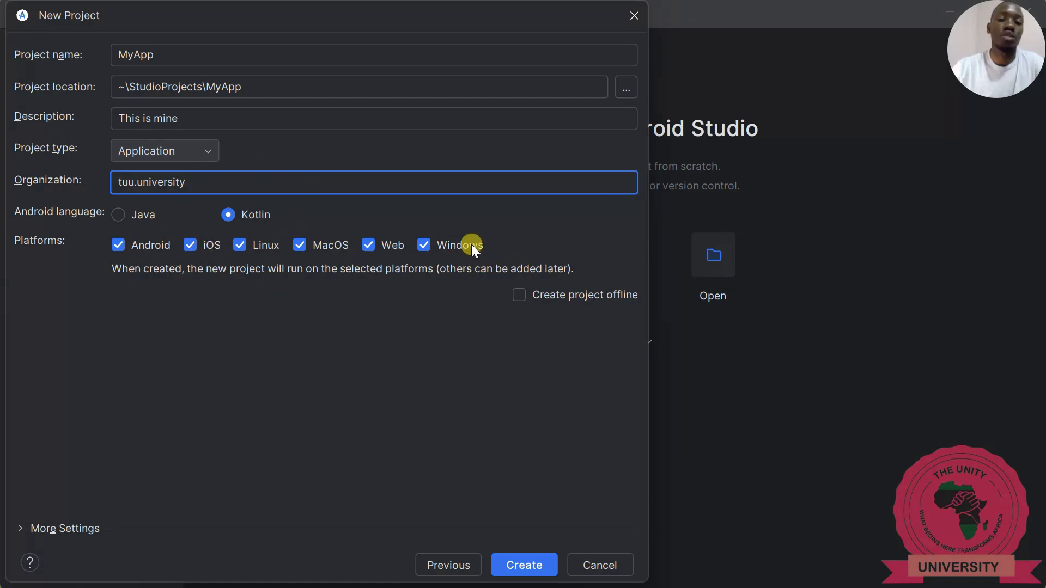
Step: Try to create the MyApp project with offline creation enabled, allowing its missing directory to be created
{"action": "left_click", "coordinate": [519, 296]}
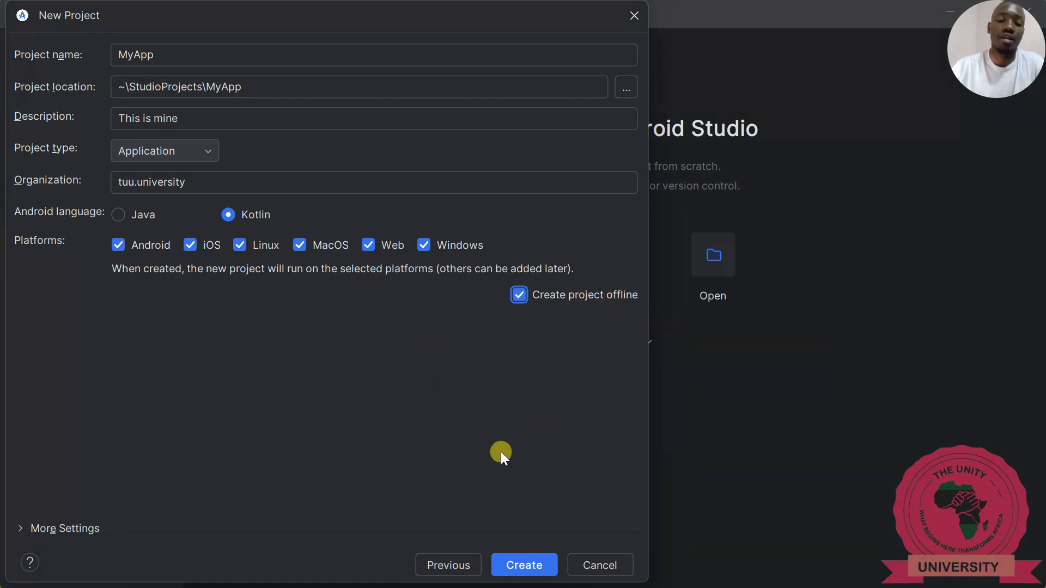
{"action": "left_click", "coordinate": [522, 561]}
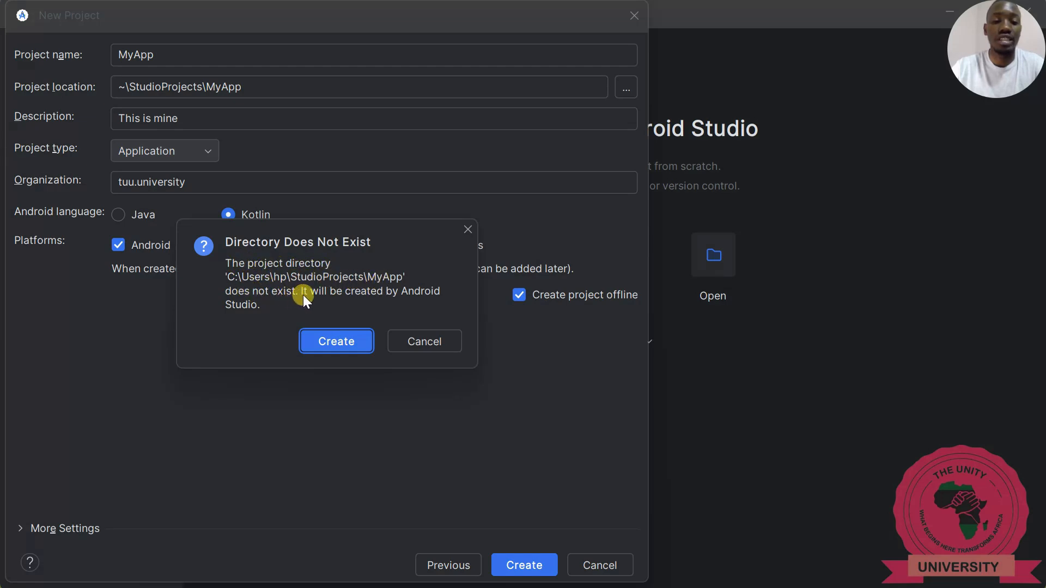
{"action": "left_click", "coordinate": [343, 341]}
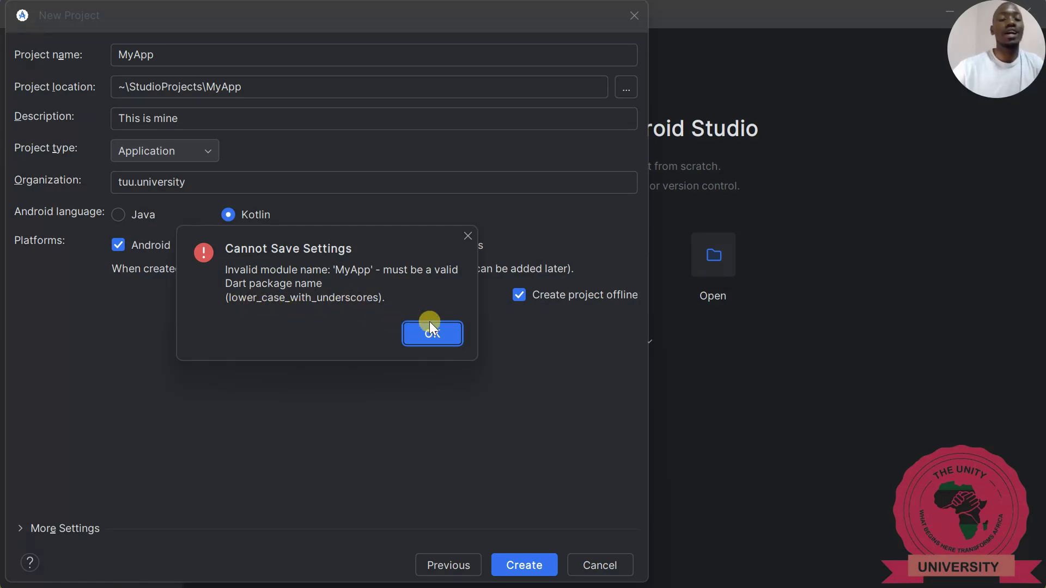
{"action": "left_click", "coordinate": [434, 335]}
Step: Change the project name to myapp and create the project
{"action": "key", "text": "BackSpace"}
{"action": "key", "text": "BackSpace"}
{"action": "key", "text": "BackSpace"}
{"action": "key", "text": "BackSpace"}
{"action": "key", "text": "BackSpace"}
{"action": "type", "text": "myapp"}
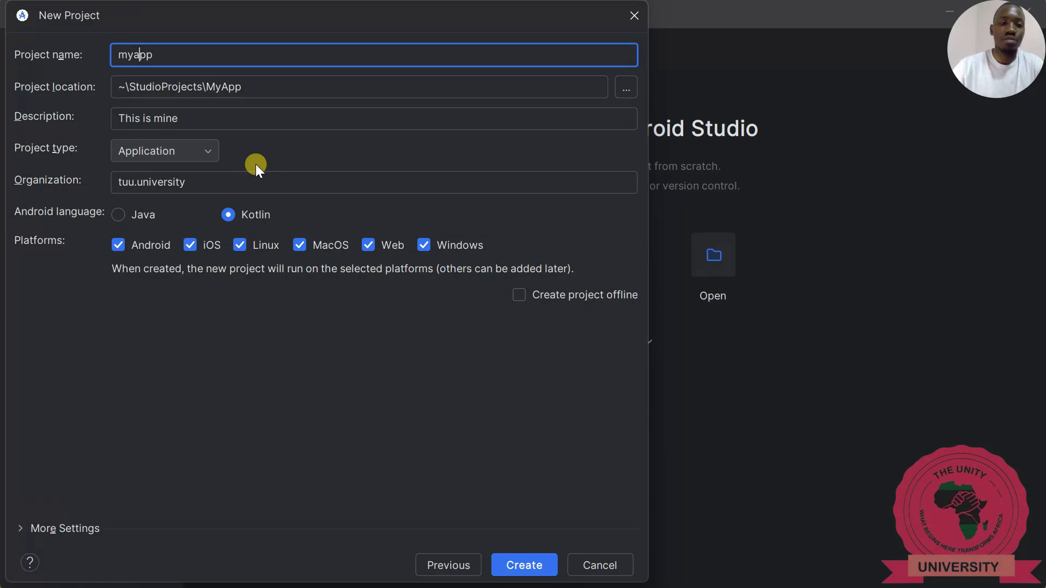
{"action": "type", "text": "_"}
{"action": "key", "text": "BackSpace"}
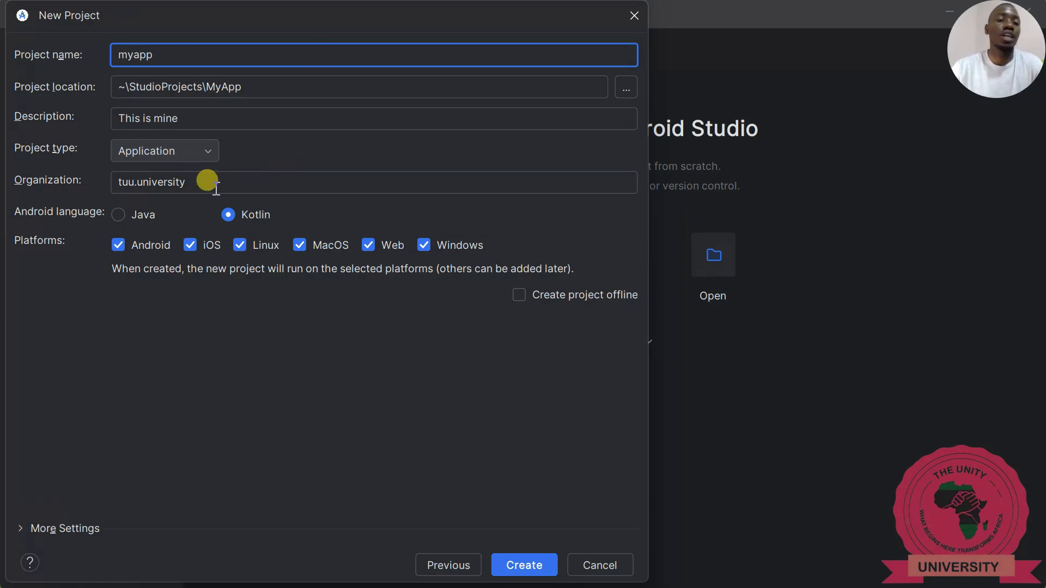
{"action": "left_click", "coordinate": [531, 563]}
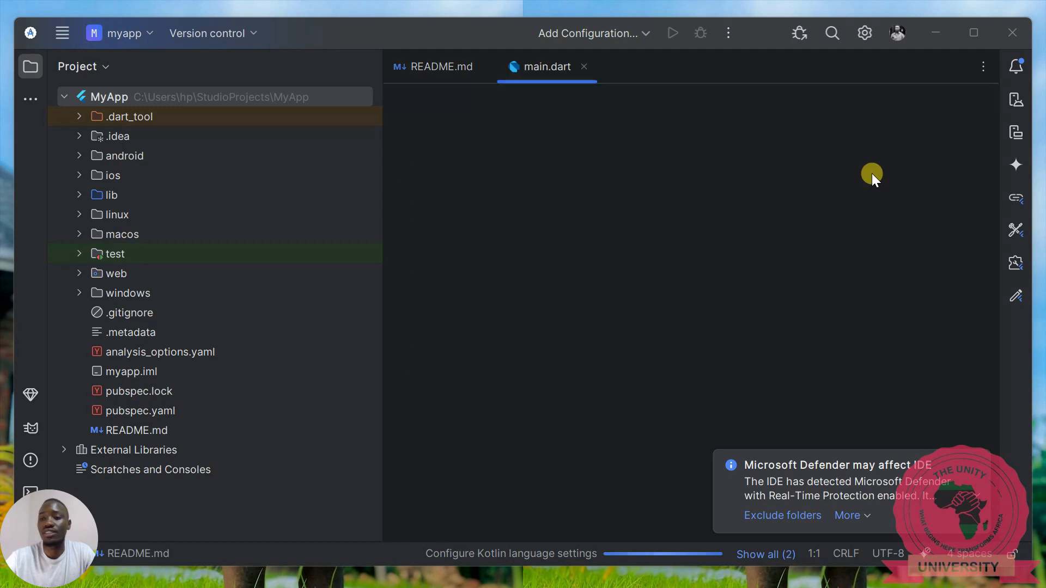
Step: Maximize the project window and dismiss both Microsoft Defender notifications
{"action": "left_click", "coordinate": [974, 34]}
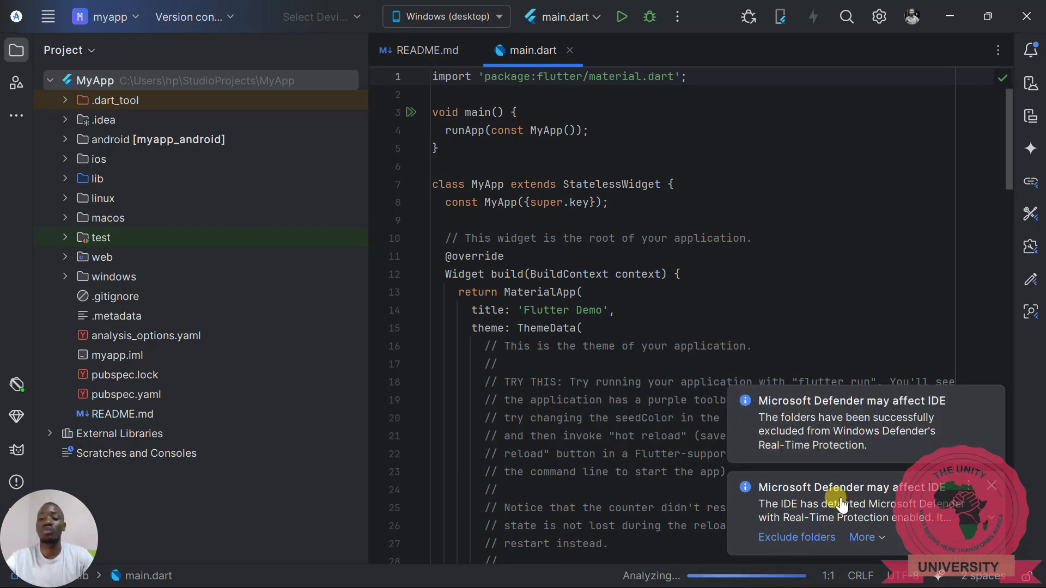
{"action": "left_click", "coordinate": [988, 401]}
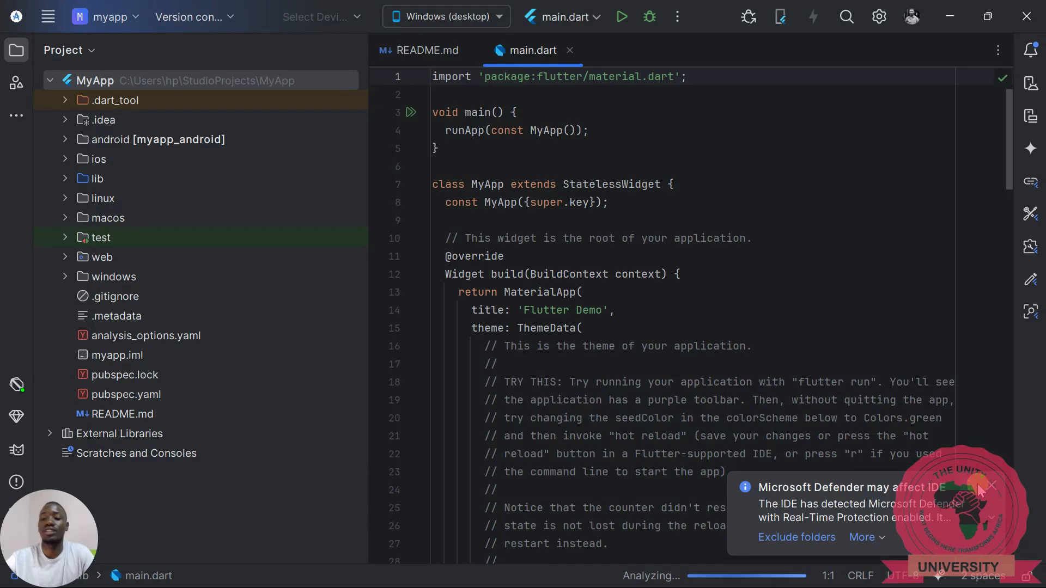
{"action": "left_click", "coordinate": [990, 487]}
Step: Check the running background tasks and narrow the project file tree to give the code editor more room
{"action": "left_click", "coordinate": [742, 575]}
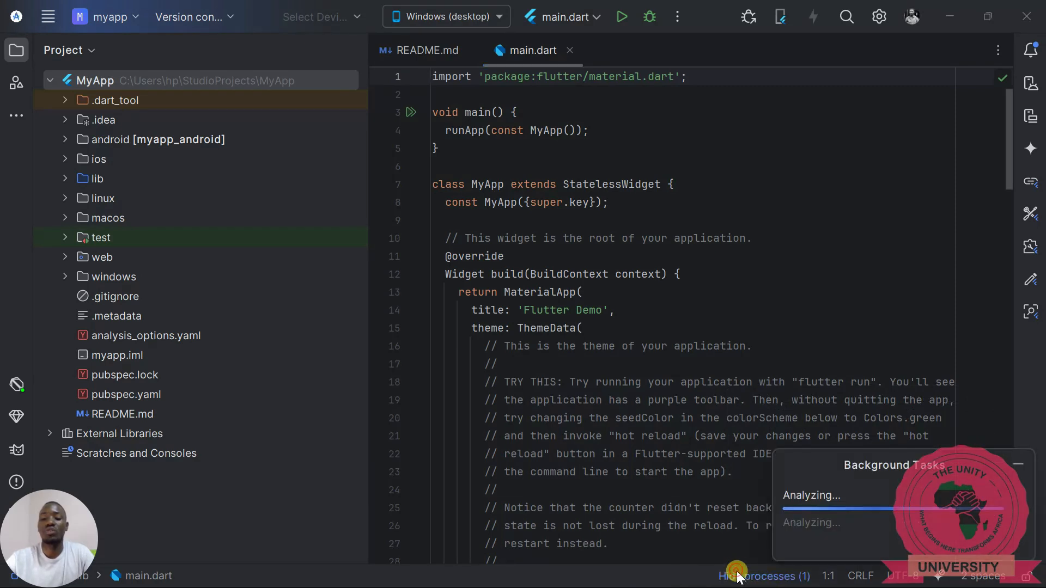
{"action": "left_click", "coordinate": [1018, 463]}
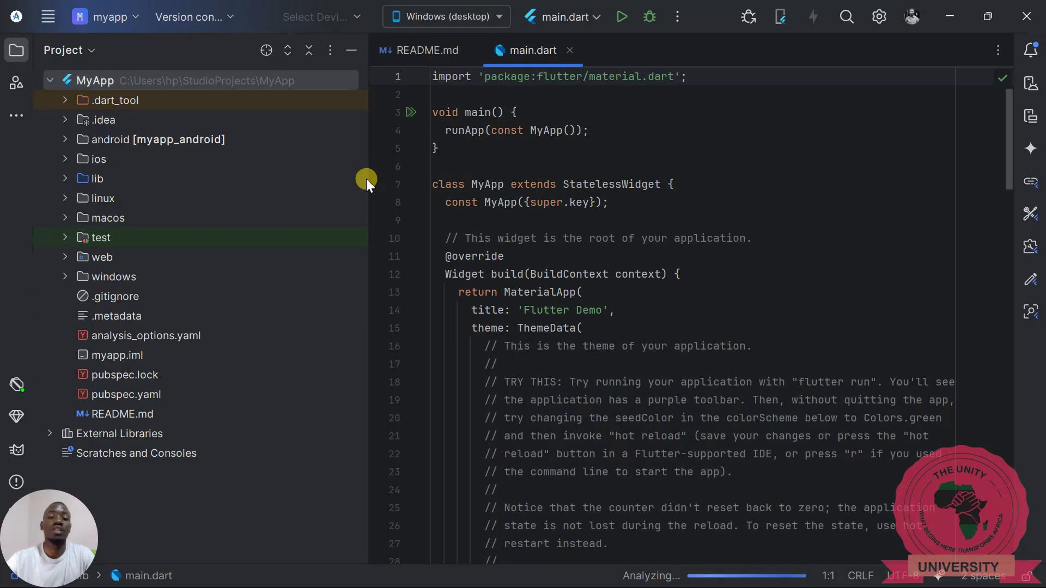
{"action": "left_click_drag", "start_coordinate": [367, 178], "coordinate": [216, 177]}
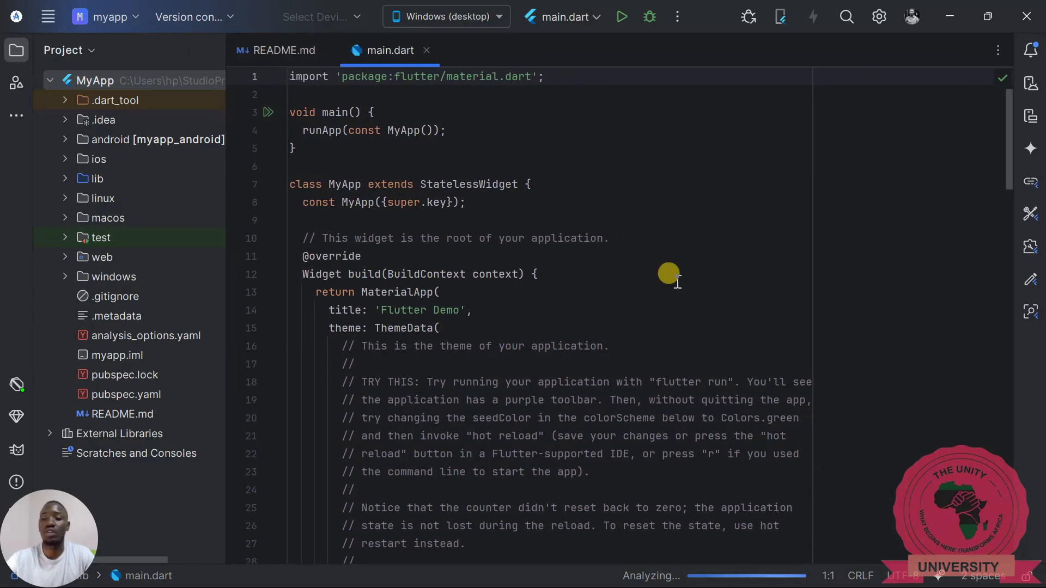
Step: Close the current project and reopen myapp from the welcome screen's project list
{"action": "left_click", "coordinate": [44, 18]}
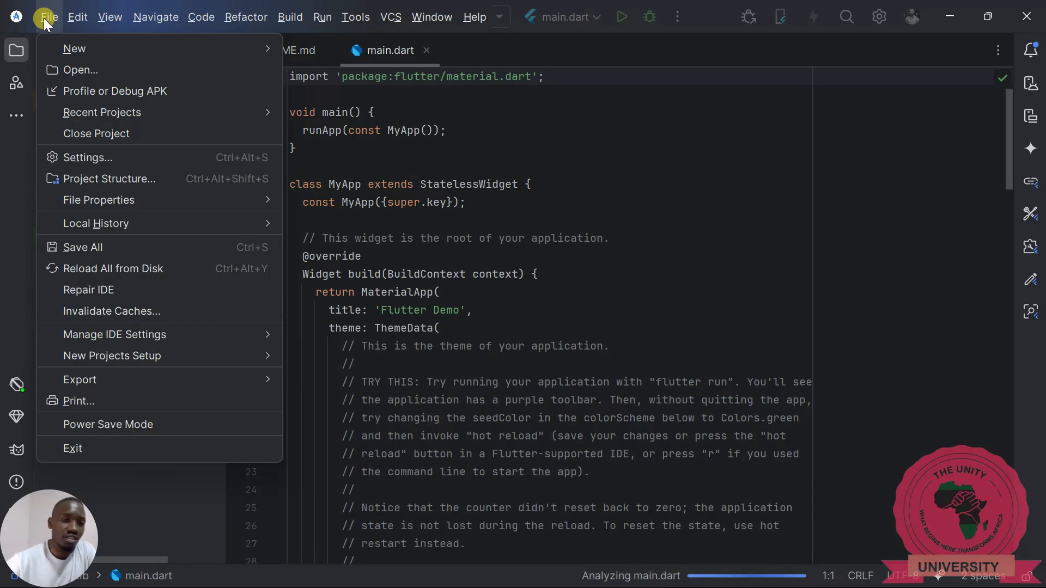
{"action": "mouse_move", "coordinate": [120, 52]}
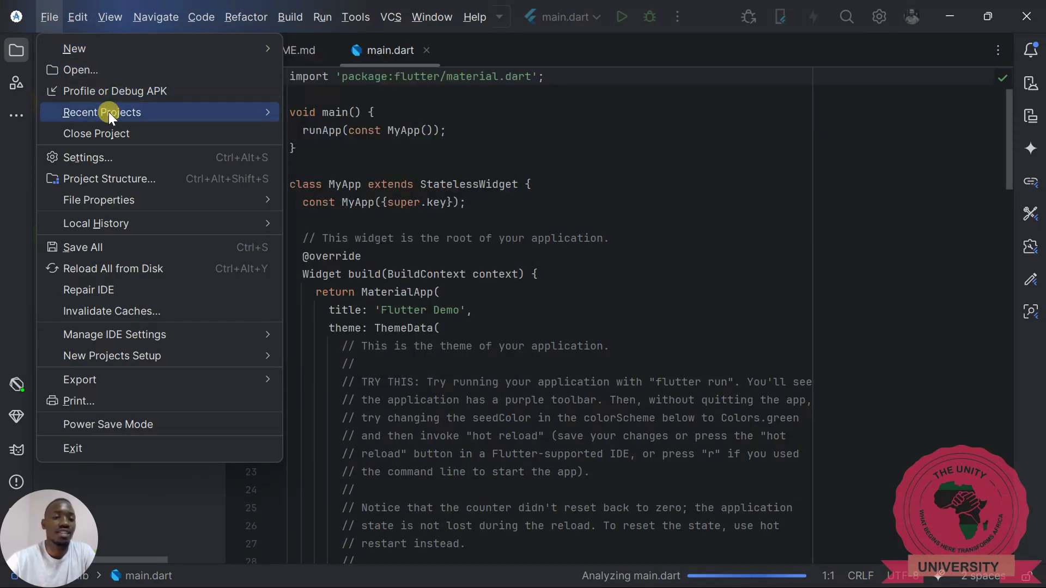
{"action": "mouse_move", "coordinate": [108, 112]}
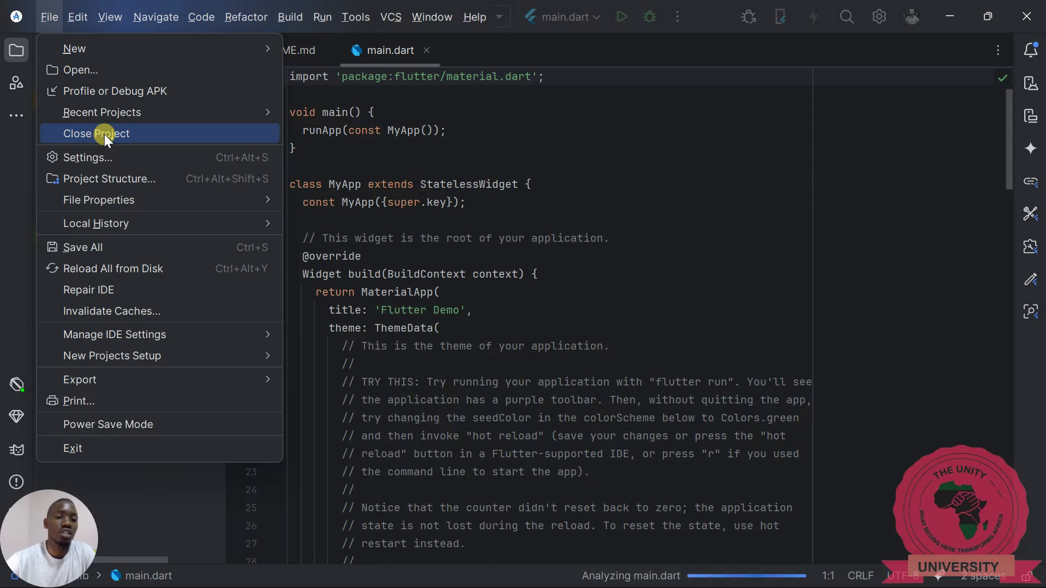
{"action": "left_click", "coordinate": [104, 134]}
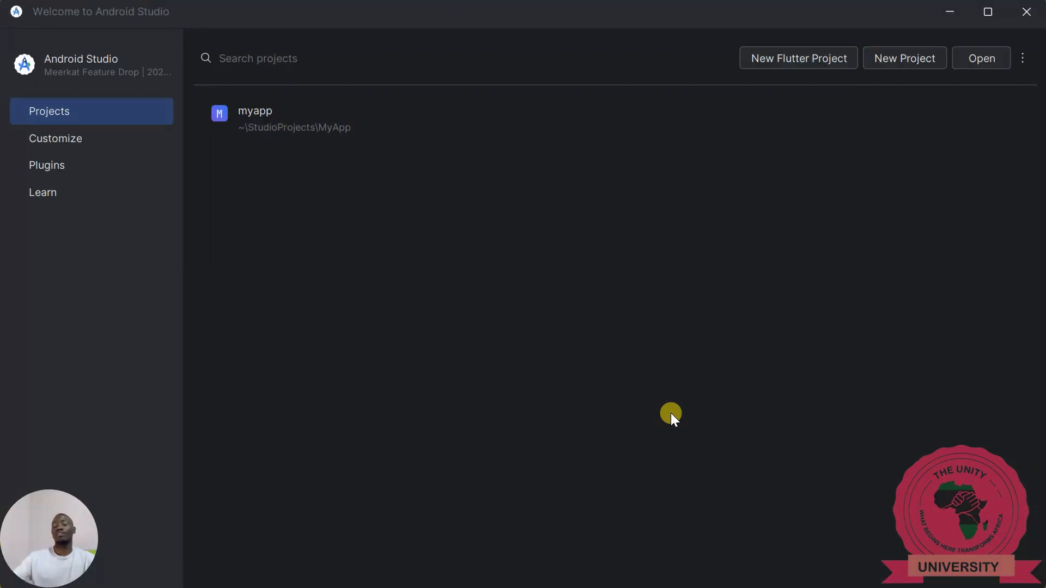
{"action": "left_click", "coordinate": [269, 118]}
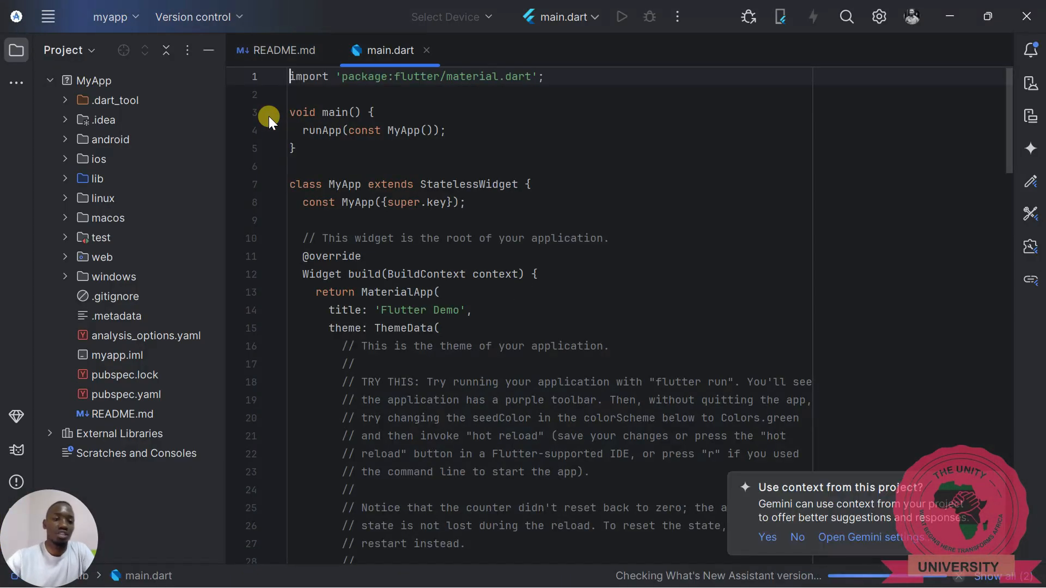
Step: Examine the File commands for saving, IDE settings, new project setup and exporting, and dismiss the Gemini project context notification
{"action": "left_click", "coordinate": [47, 15]}
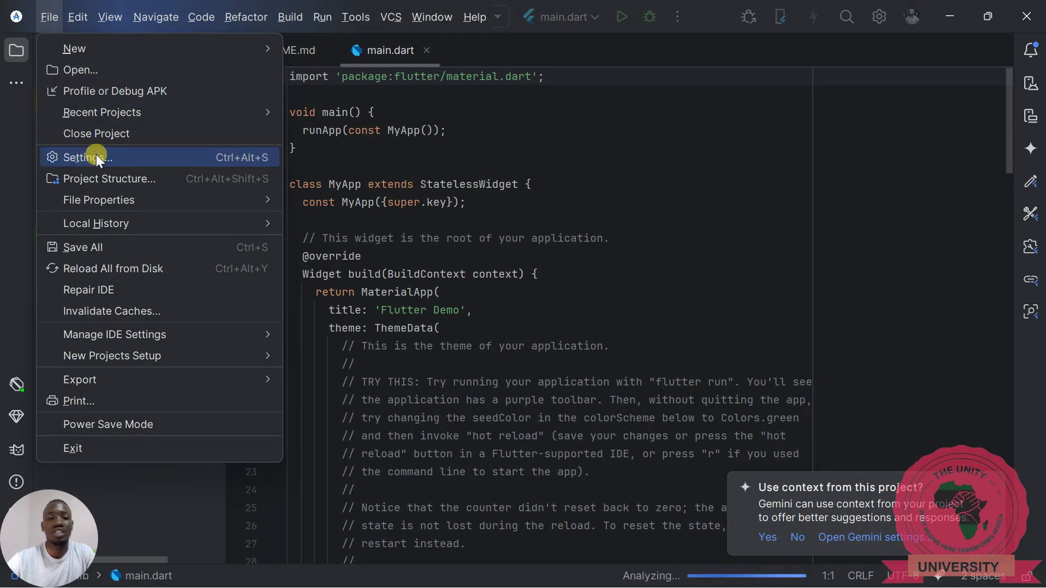
{"action": "left_click", "coordinate": [536, 149]}
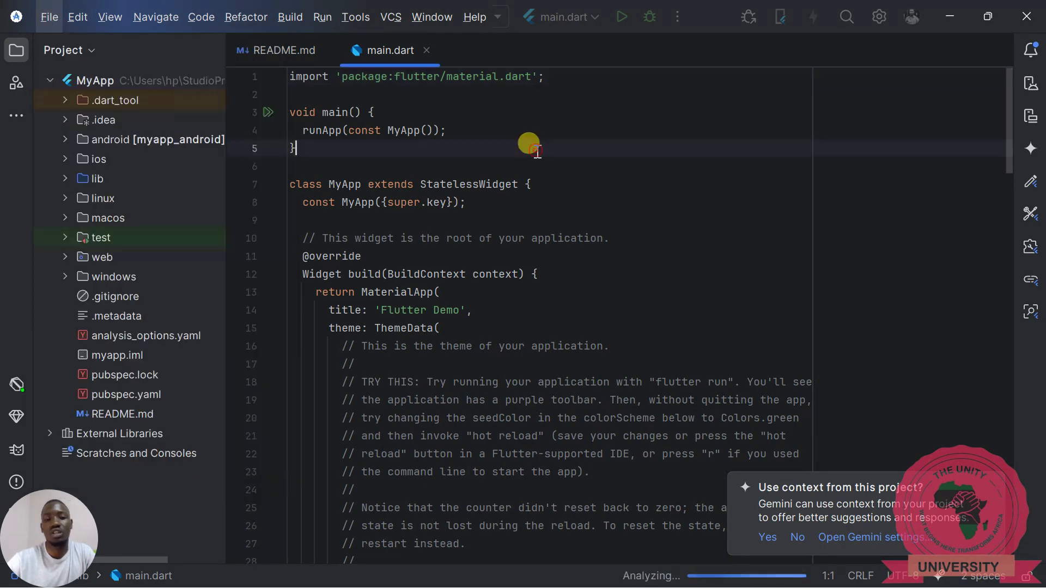
{"action": "left_click", "coordinate": [880, 22]}
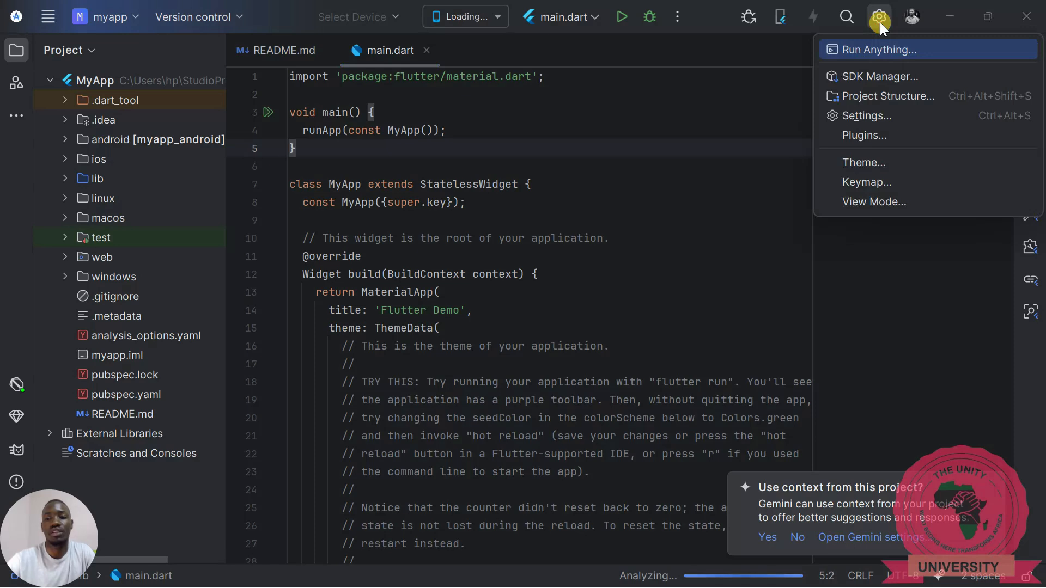
{"action": "left_click", "coordinate": [46, 11]}
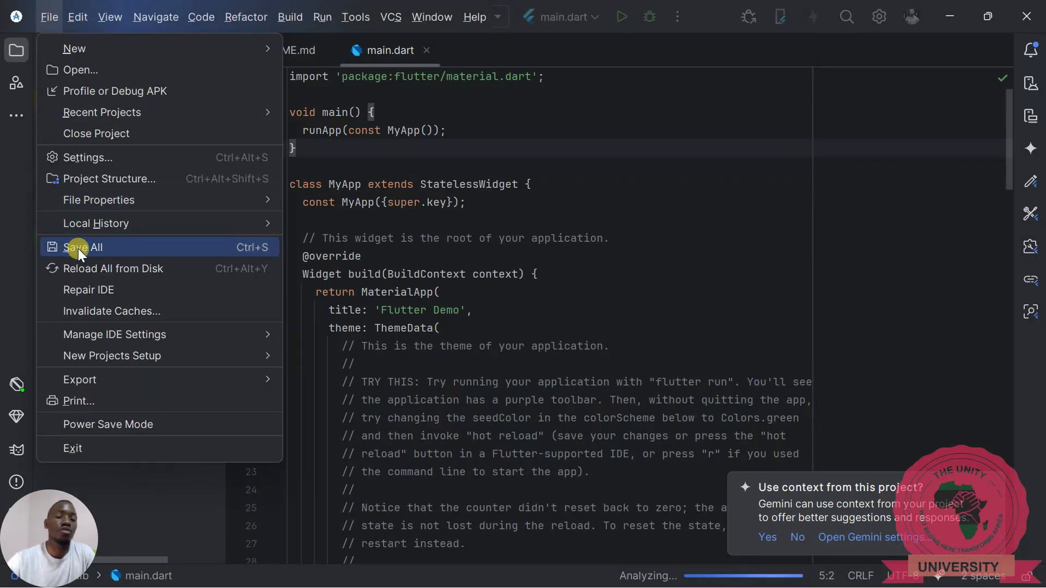
{"action": "mouse_move", "coordinate": [107, 224]}
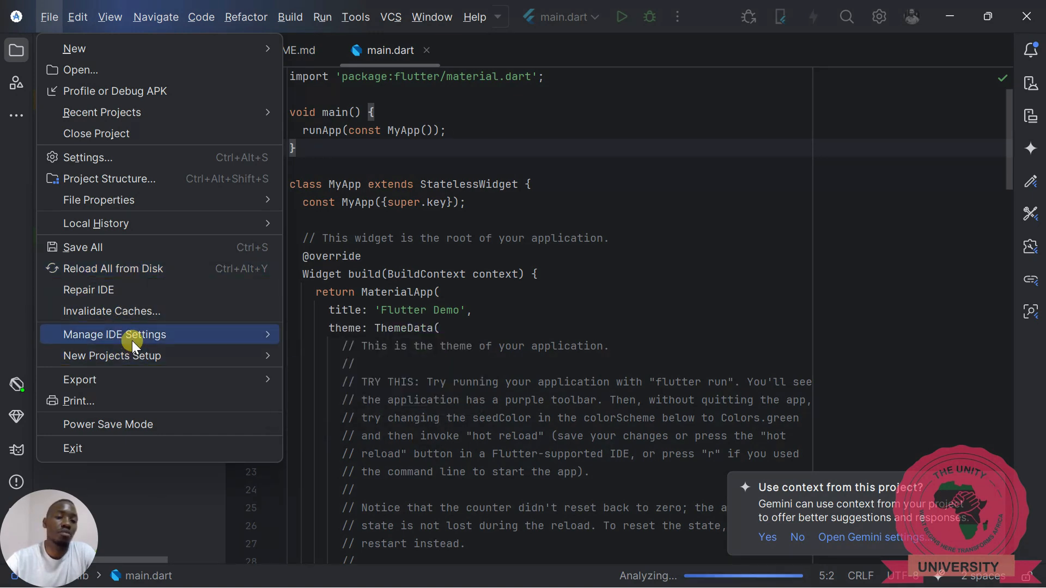
{"action": "mouse_move", "coordinate": [132, 341]}
{"action": "mouse_move", "coordinate": [112, 359]}
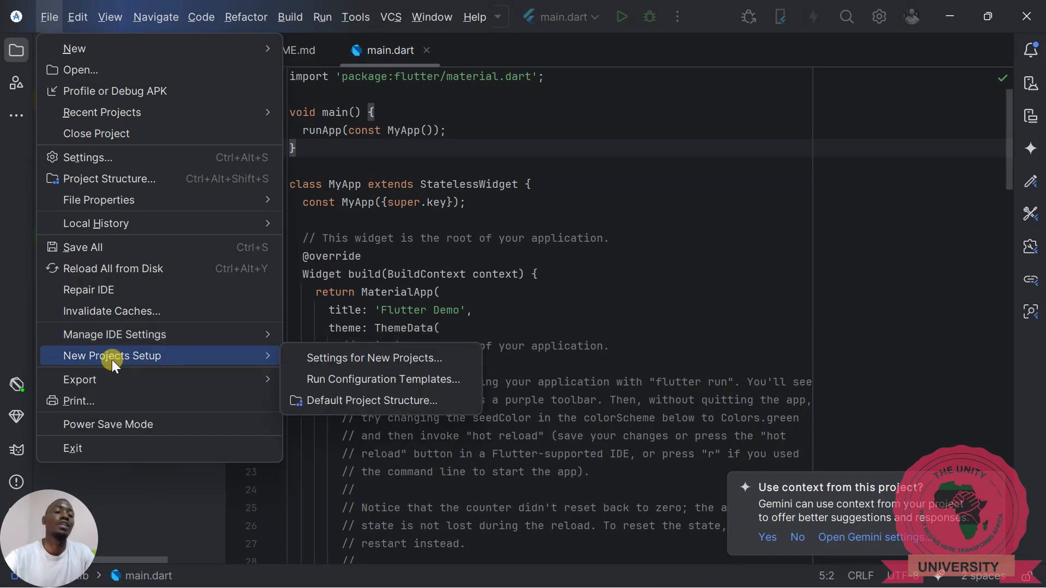
{"action": "mouse_move", "coordinate": [83, 380]}
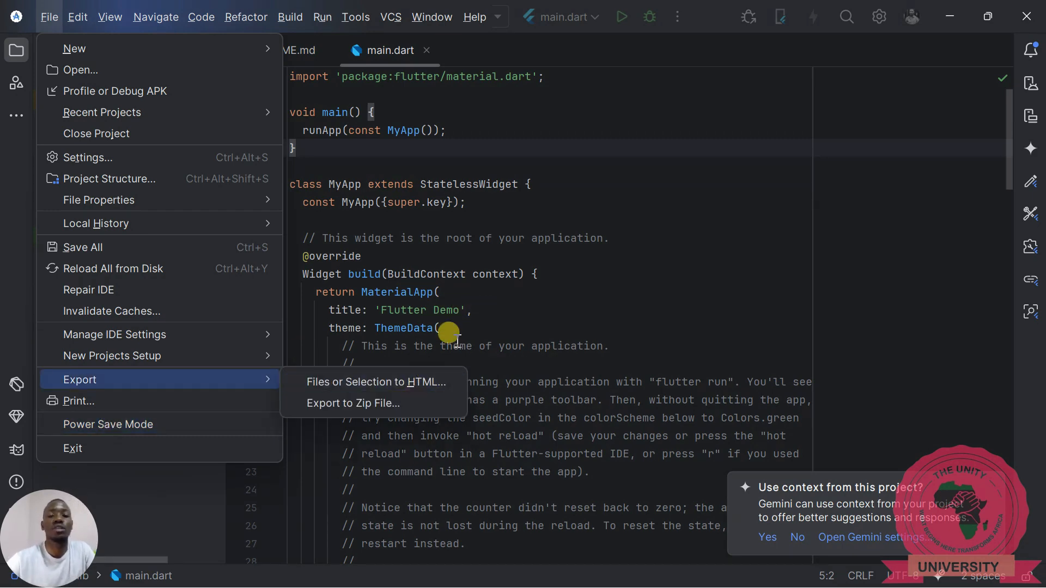
{"action": "left_click", "coordinate": [487, 305]}
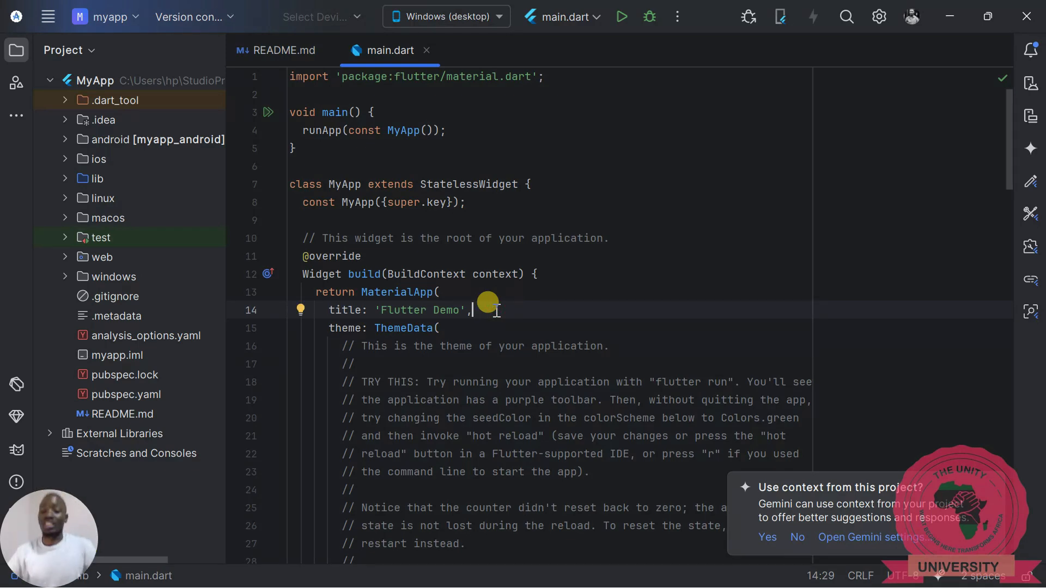
{"action": "left_click", "coordinate": [991, 485]}
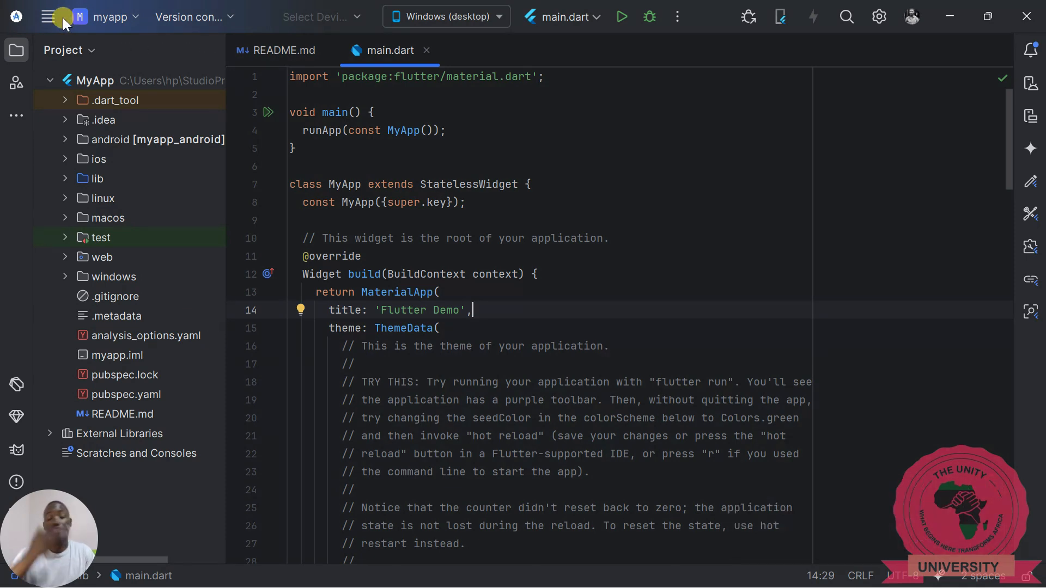
Step: Review the options for switching projects, version control, the target device and the main.dart run configuration
{"action": "left_click", "coordinate": [101, 16]}
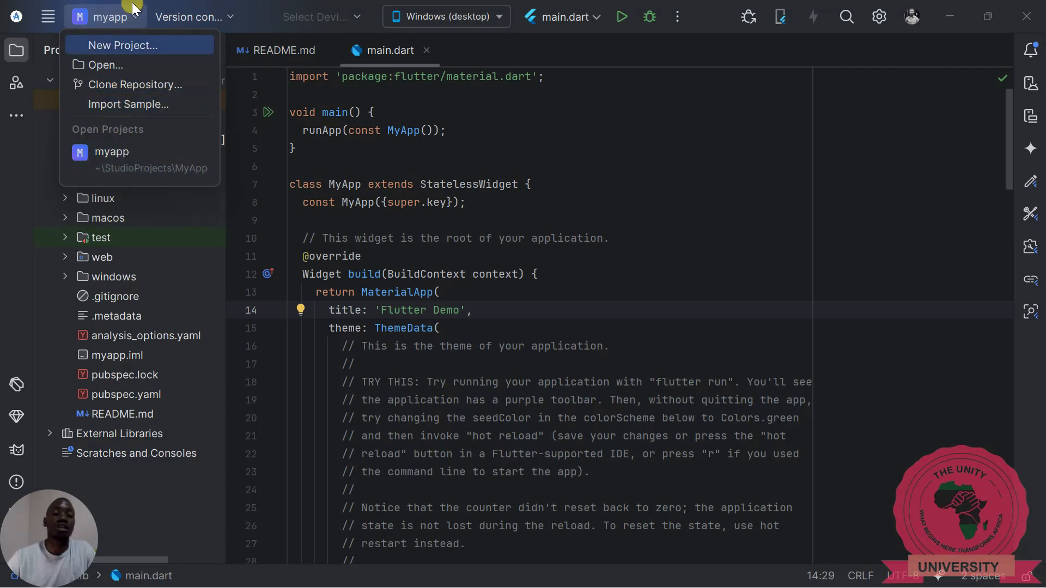
{"action": "left_click", "coordinate": [419, 164]}
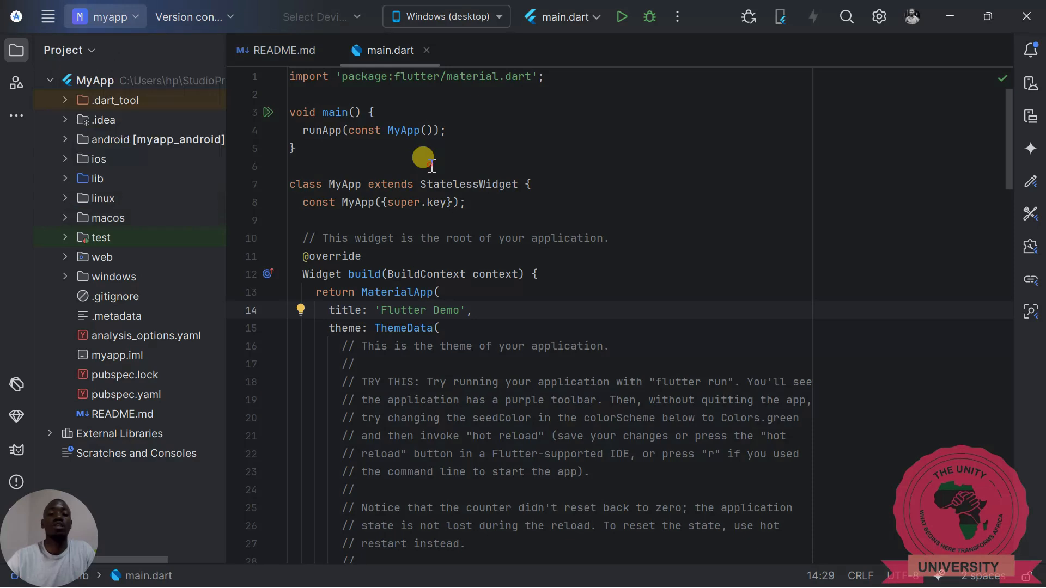
{"action": "left_click", "coordinate": [229, 14]}
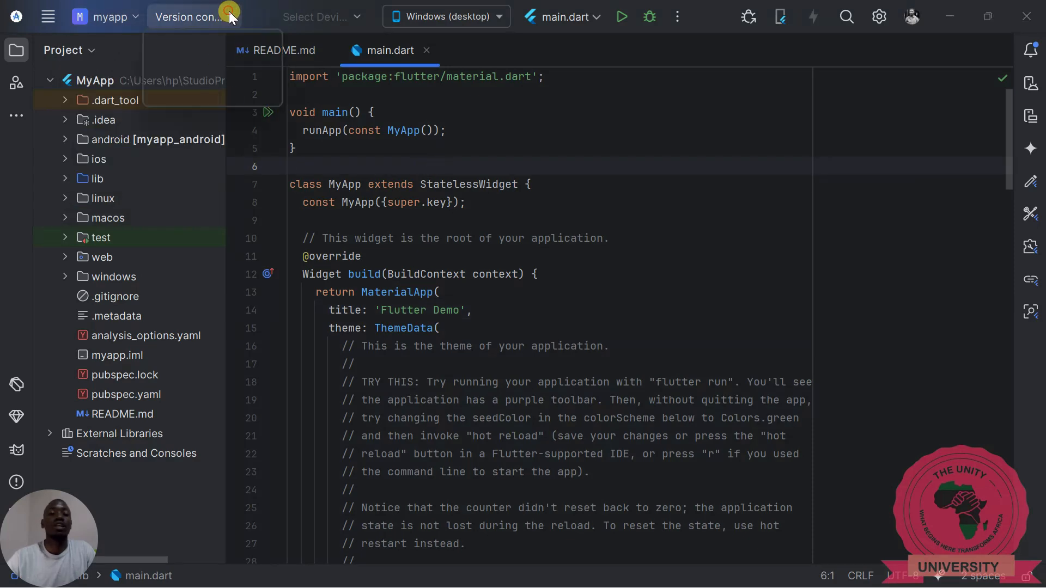
{"action": "left_click", "coordinate": [409, 164]}
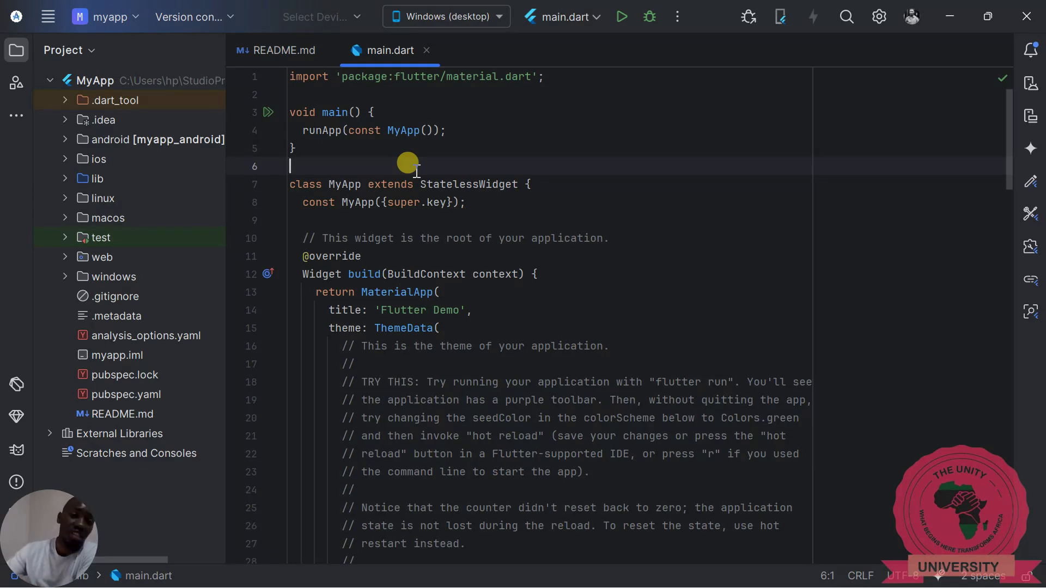
{"action": "left_click", "coordinate": [473, 15]}
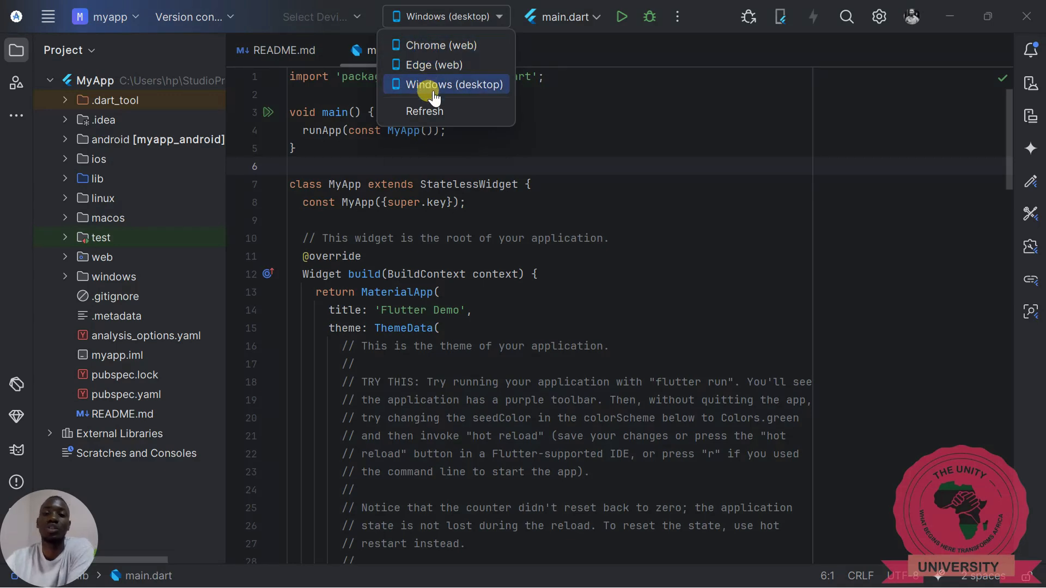
{"action": "left_click", "coordinate": [585, 11]}
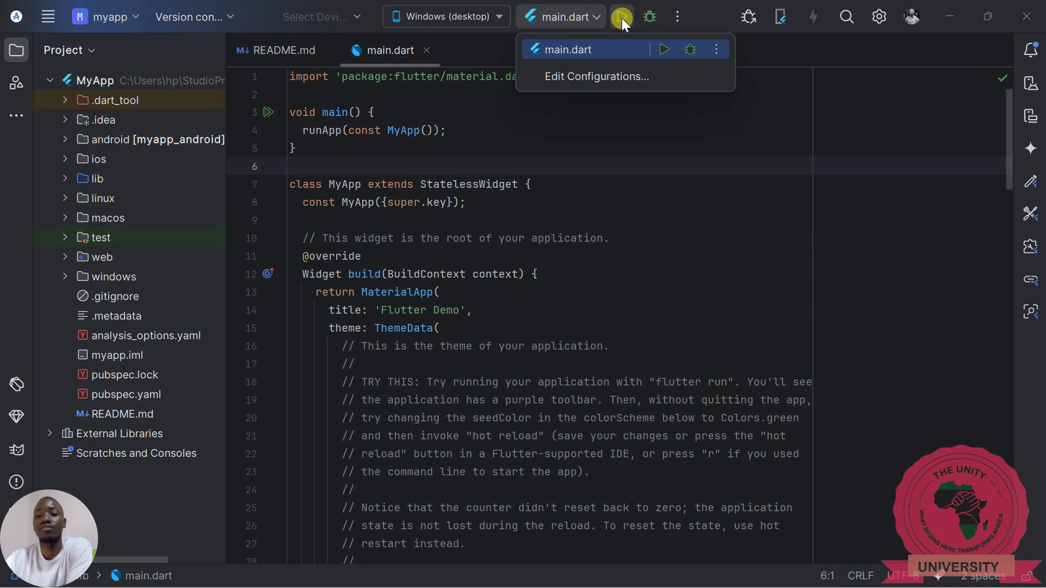
{"action": "left_click", "coordinate": [632, 181]}
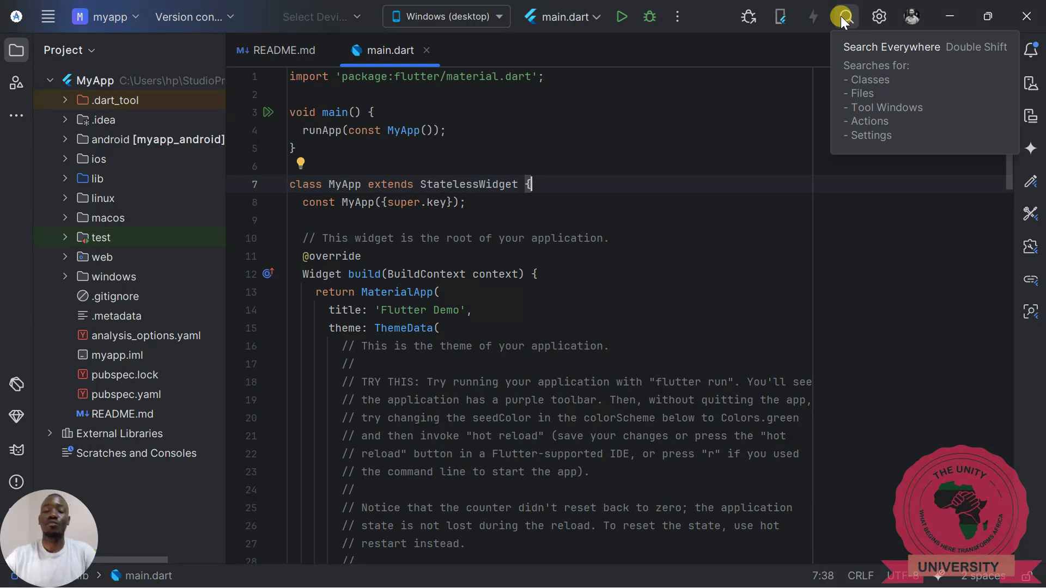
Step: Examine the IDE settings shortcuts and the signed-in account's integrations and management options
{"action": "left_click", "coordinate": [872, 19]}
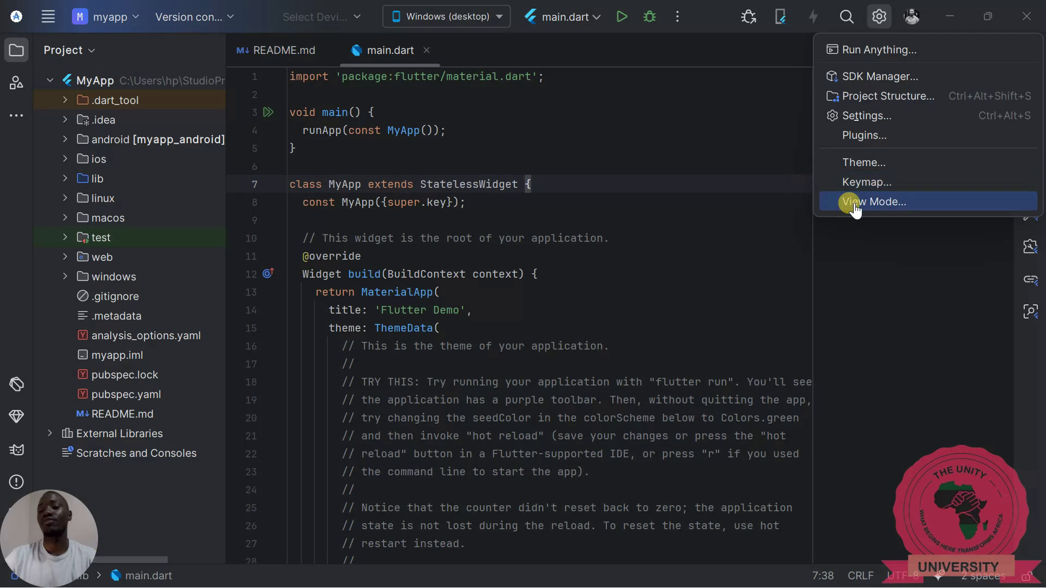
{"action": "left_click", "coordinate": [607, 121]}
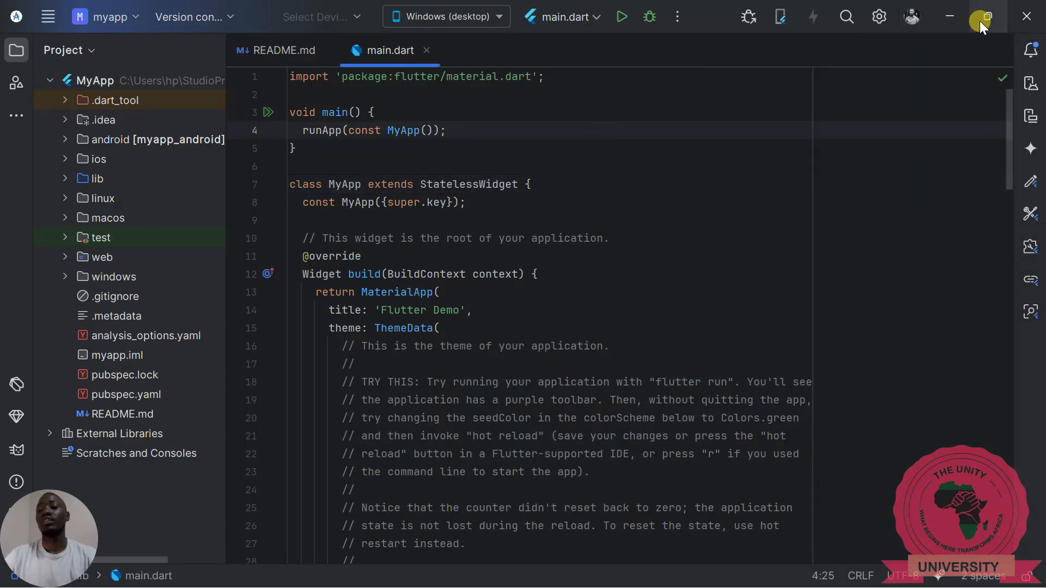
{"action": "left_click", "coordinate": [913, 24]}
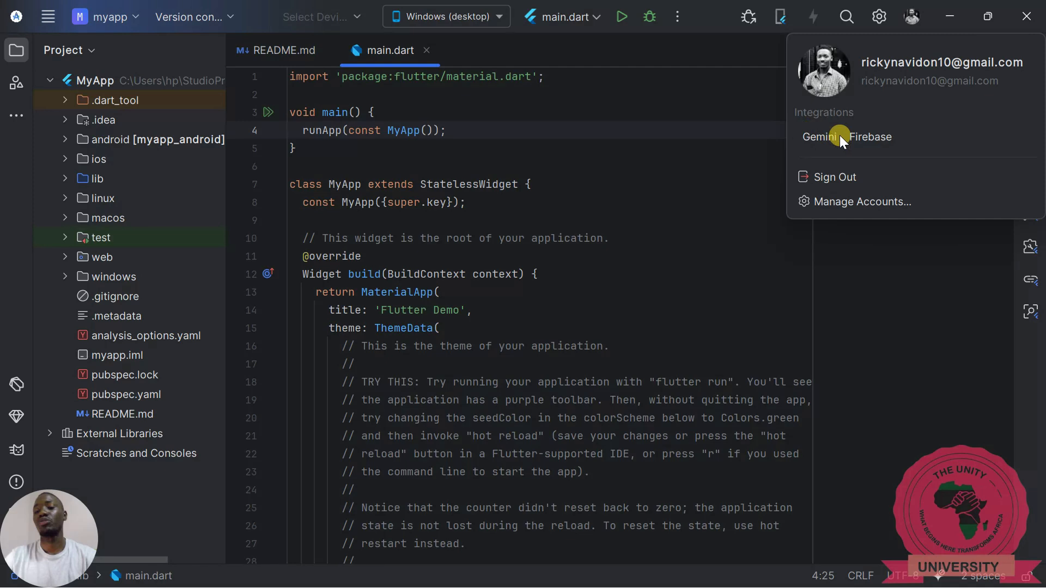
{"action": "left_click", "coordinate": [713, 77]}
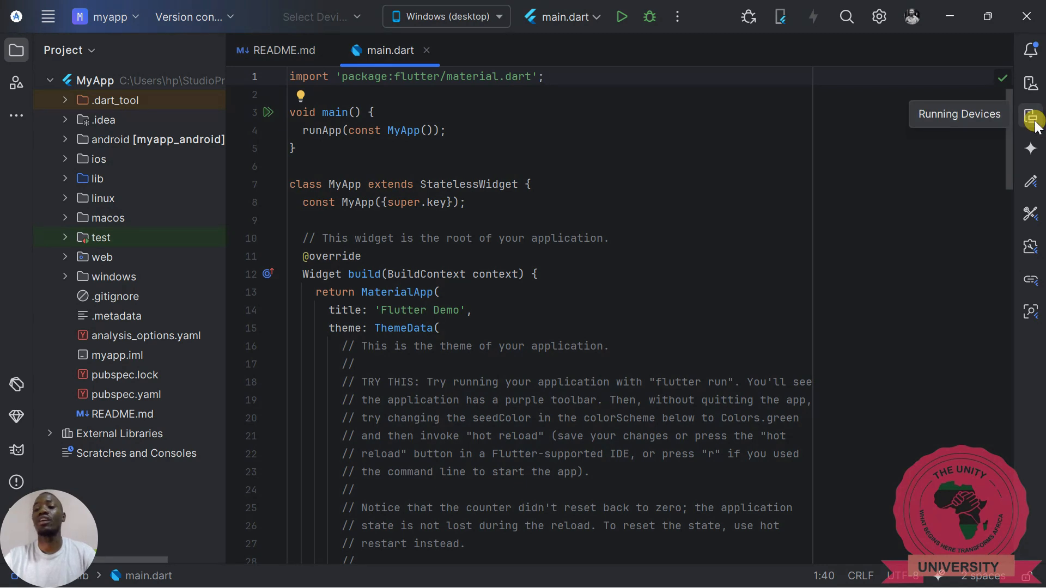
Step: Clear all IDE notifications and hide the notification list
{"action": "left_click", "coordinate": [1032, 49]}
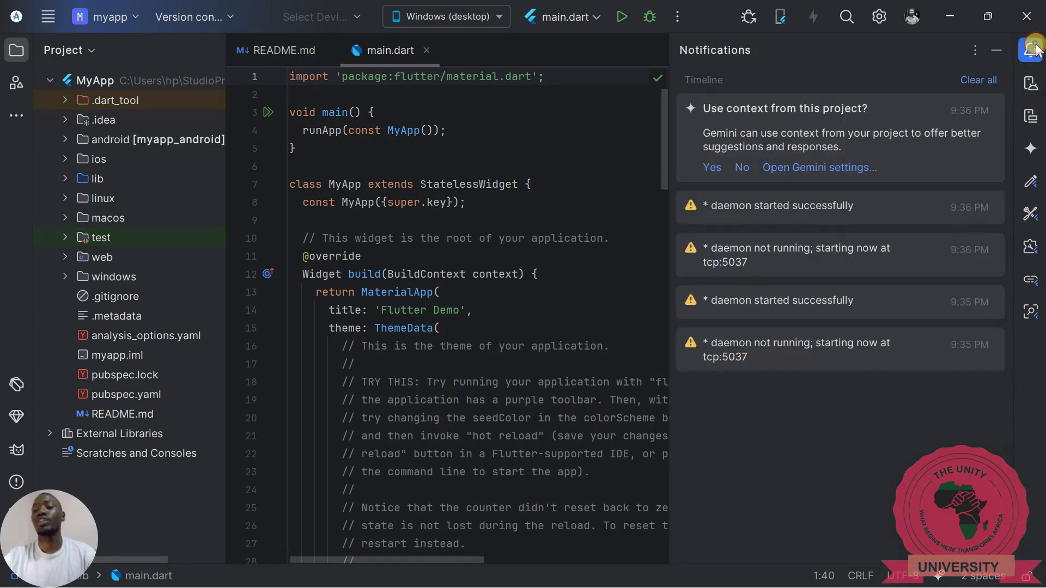
{"action": "left_click", "coordinate": [965, 83]}
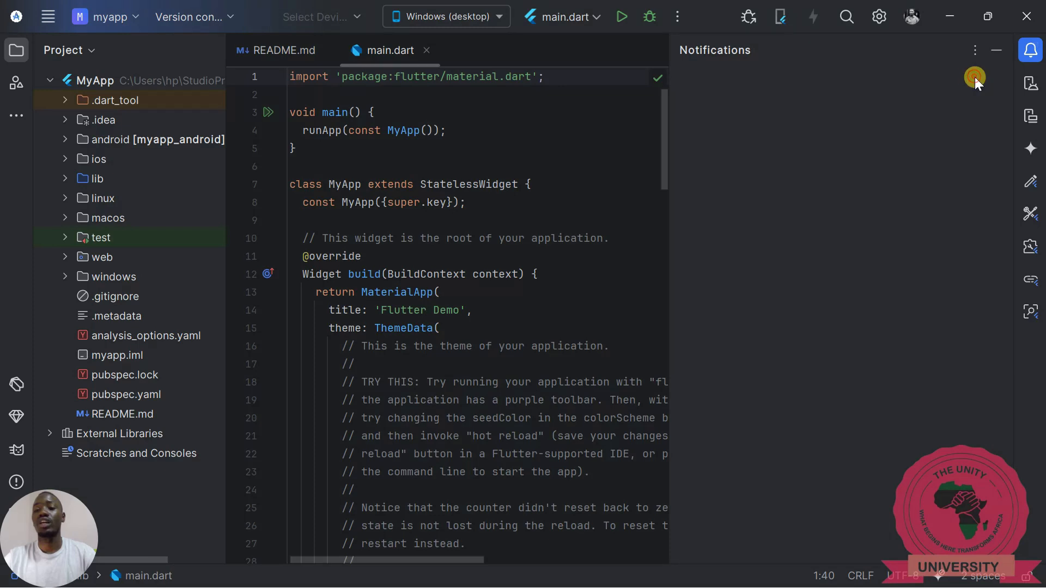
{"action": "left_click", "coordinate": [992, 48]}
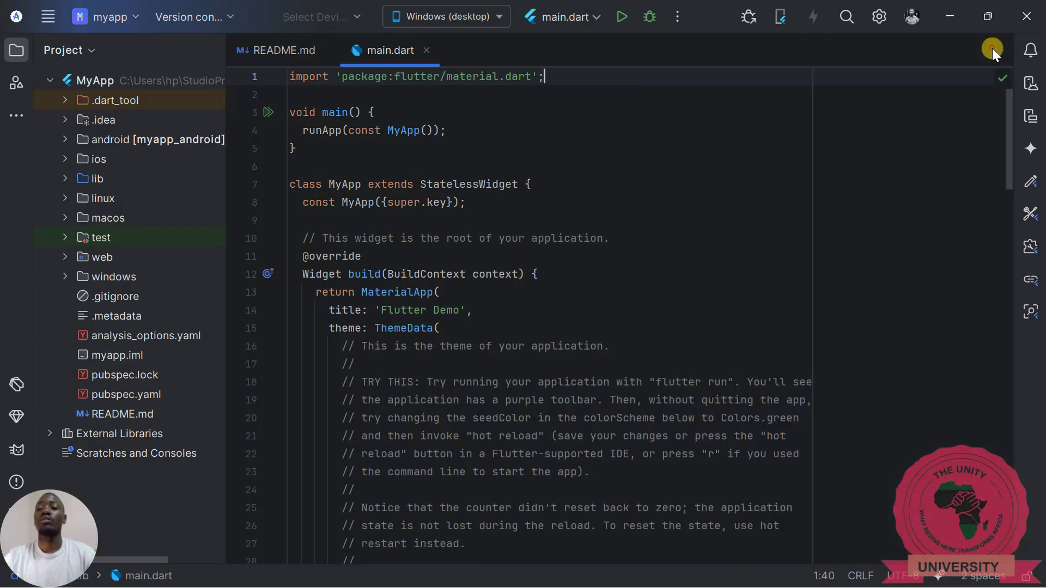
Step: Start creating a virtual device in Device Manager and select the Pixel 9 phone profile
{"action": "left_click", "coordinate": [1030, 87]}
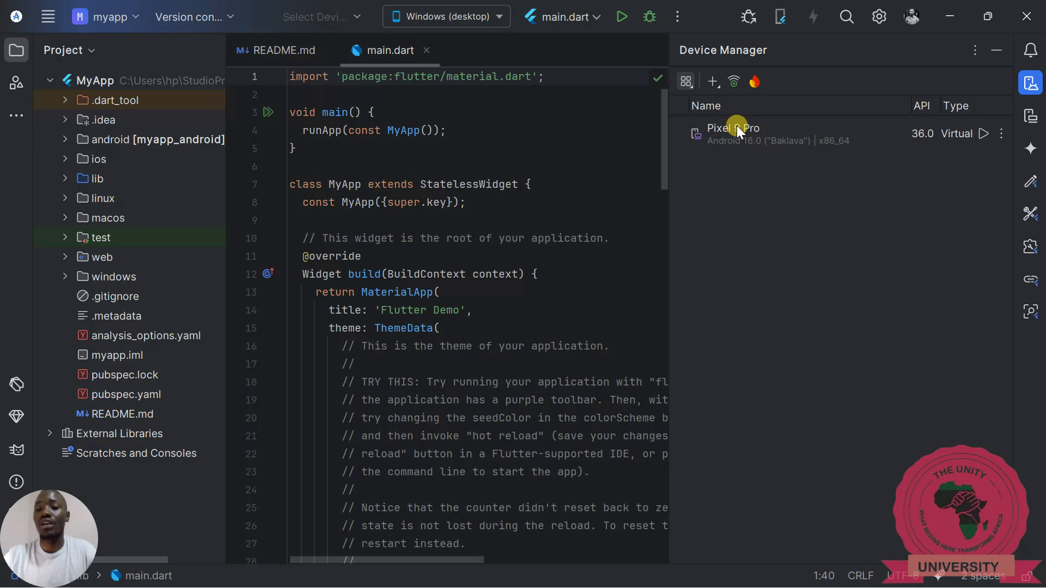
{"action": "left_click", "coordinate": [710, 83]}
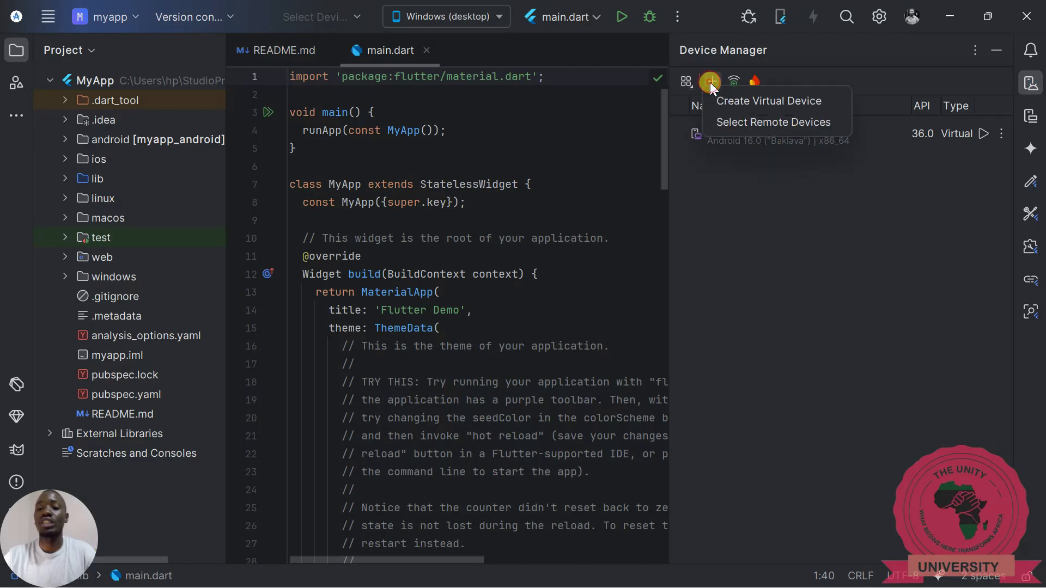
{"action": "left_click", "coordinate": [733, 101]}
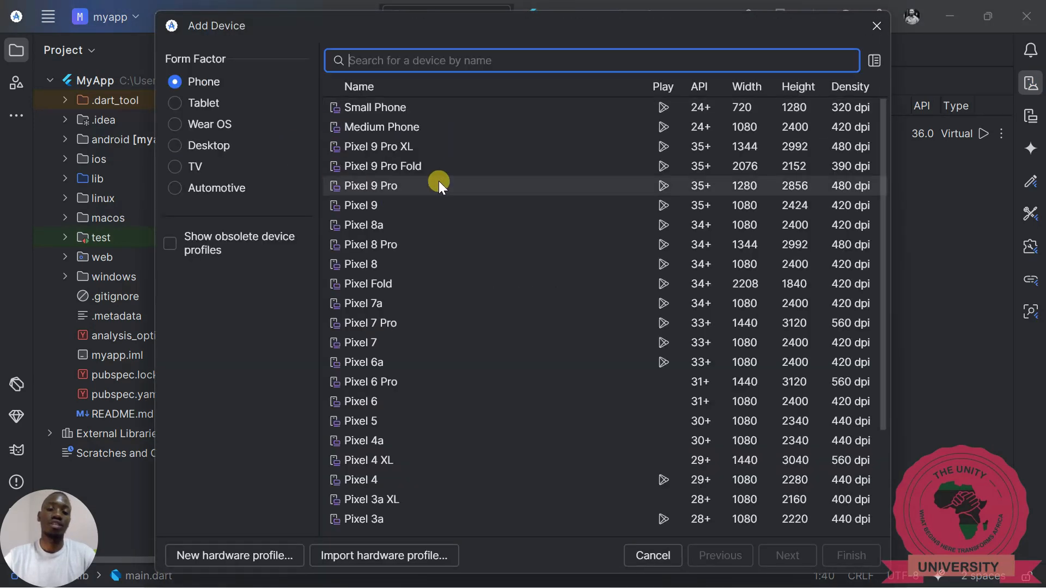
{"action": "left_click", "coordinate": [382, 208]}
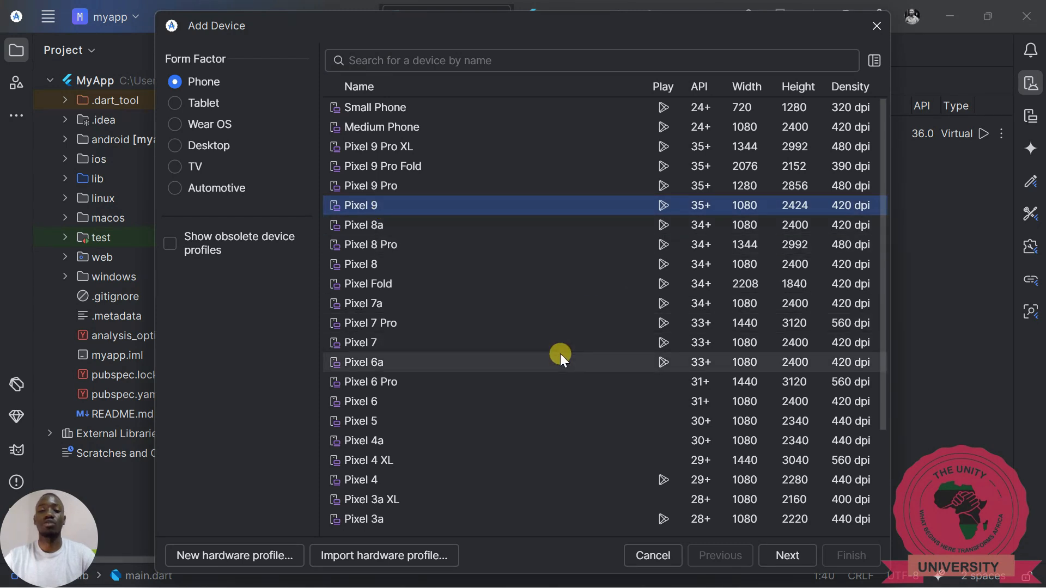
Step: Browse the available device profiles for the tablet, Wear OS, desktop, TV and automotive form factors
{"action": "left_click", "coordinate": [175, 107]}
{"action": "left_click", "coordinate": [175, 125]}
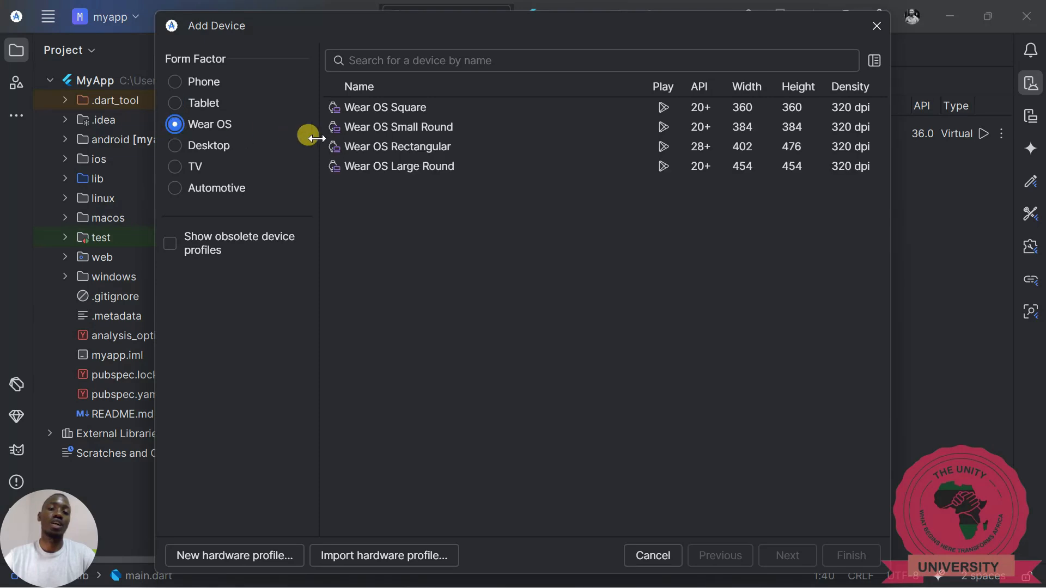
{"action": "left_click", "coordinate": [172, 146]}
{"action": "left_click", "coordinate": [174, 168]}
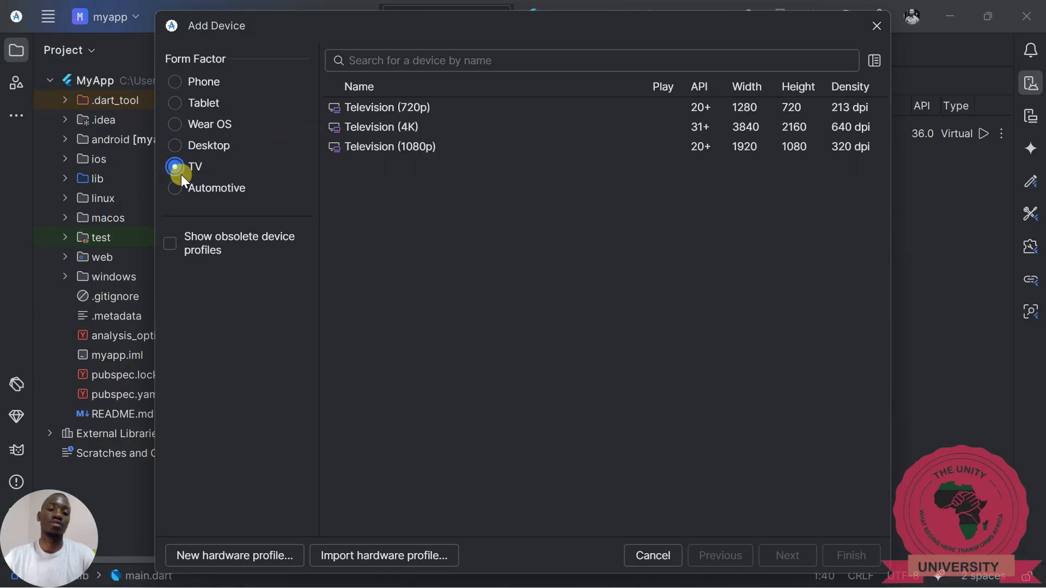
{"action": "left_click", "coordinate": [171, 191]}
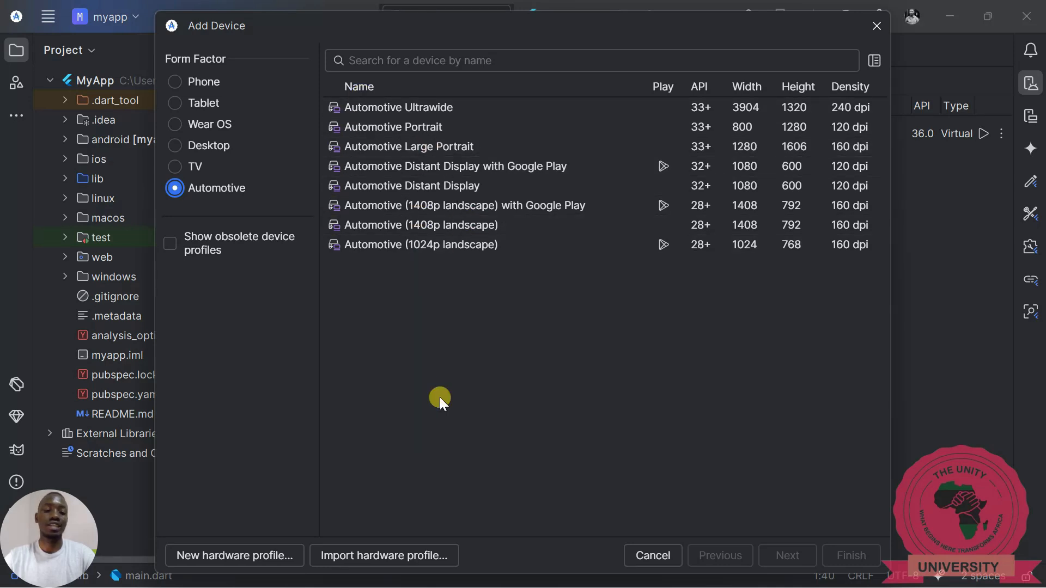
Step: Review the configuration options for a Pixel 9 phone virtual device and cancel its creation
{"action": "left_click", "coordinate": [184, 81]}
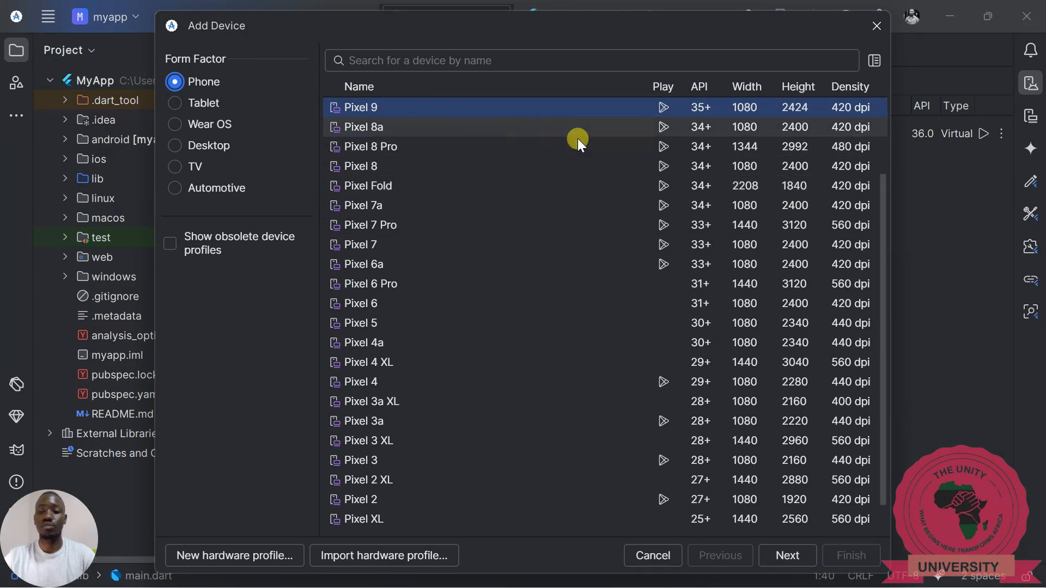
{"action": "left_click", "coordinate": [783, 554]}
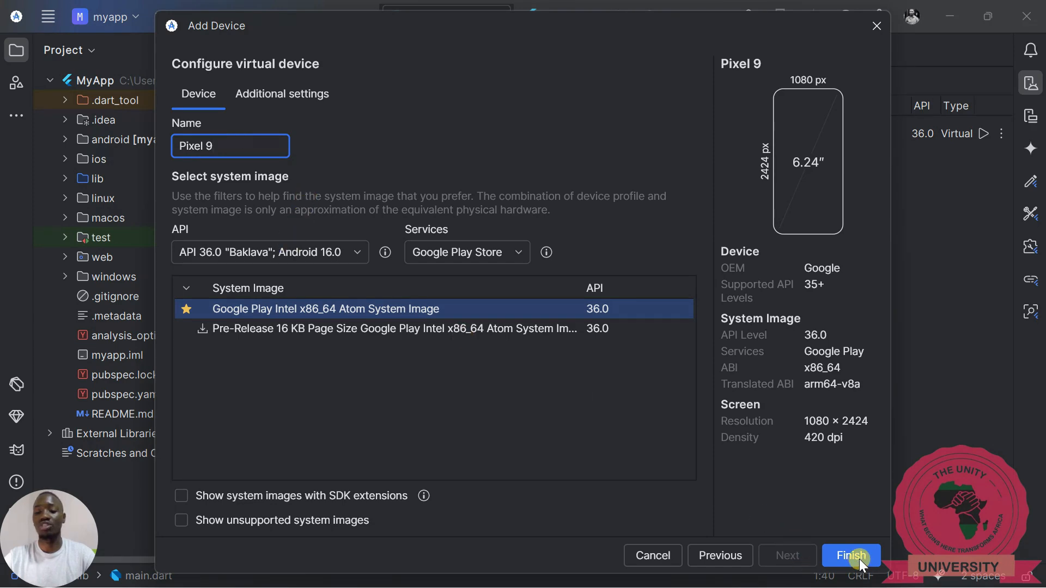
{"action": "left_click", "coordinate": [651, 555]}
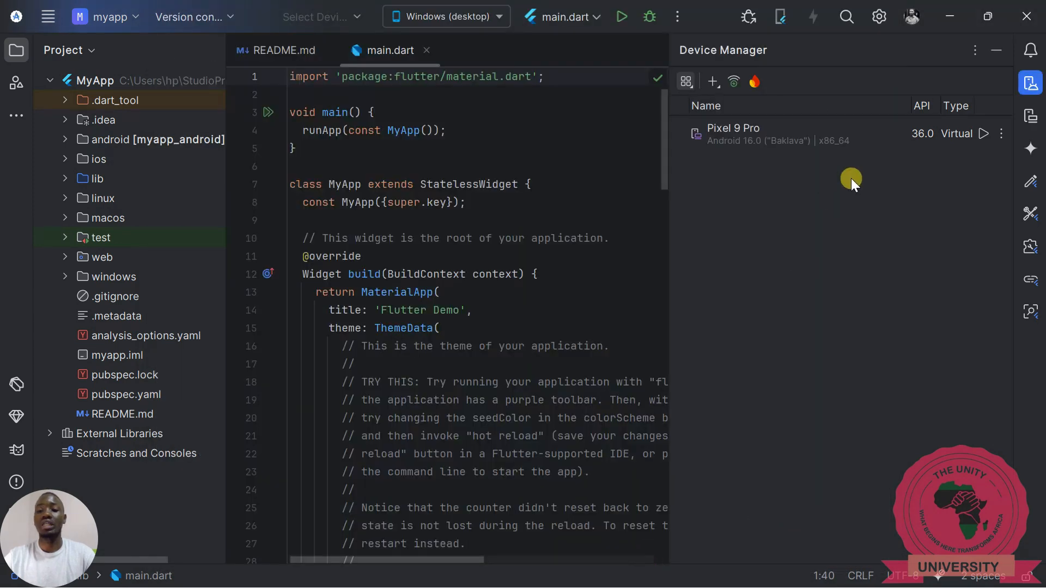
Step: Examine the Running Devices view and the Gemini assistant, adjusting the pane width, and hide the pane
{"action": "left_click_drag", "start_coordinate": [659, 222], "coordinate": [760, 215]}
{"action": "left_click", "coordinate": [1031, 115]}
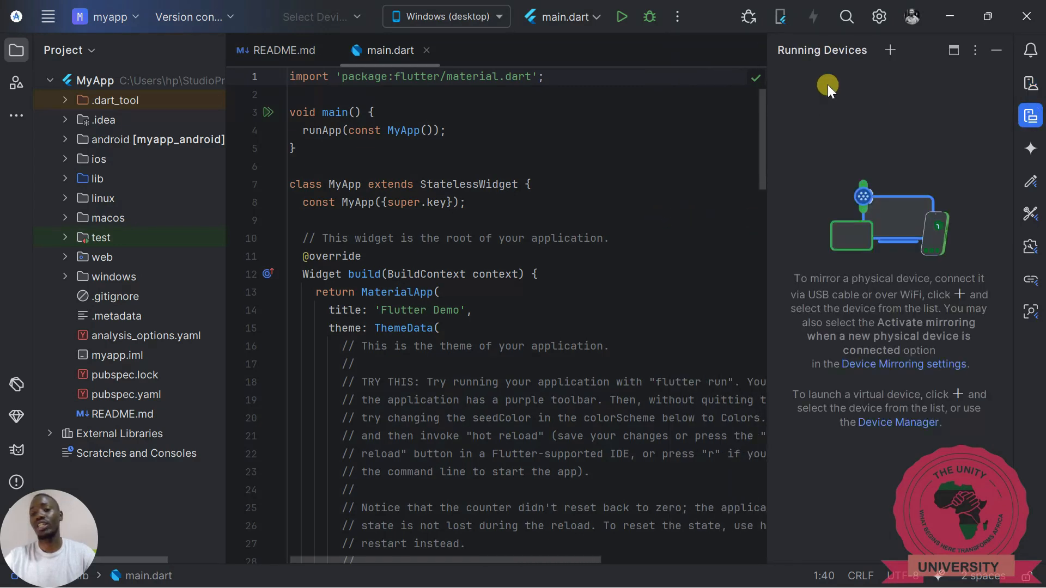
{"action": "left_click_drag", "start_coordinate": [757, 177], "coordinate": [725, 178]}
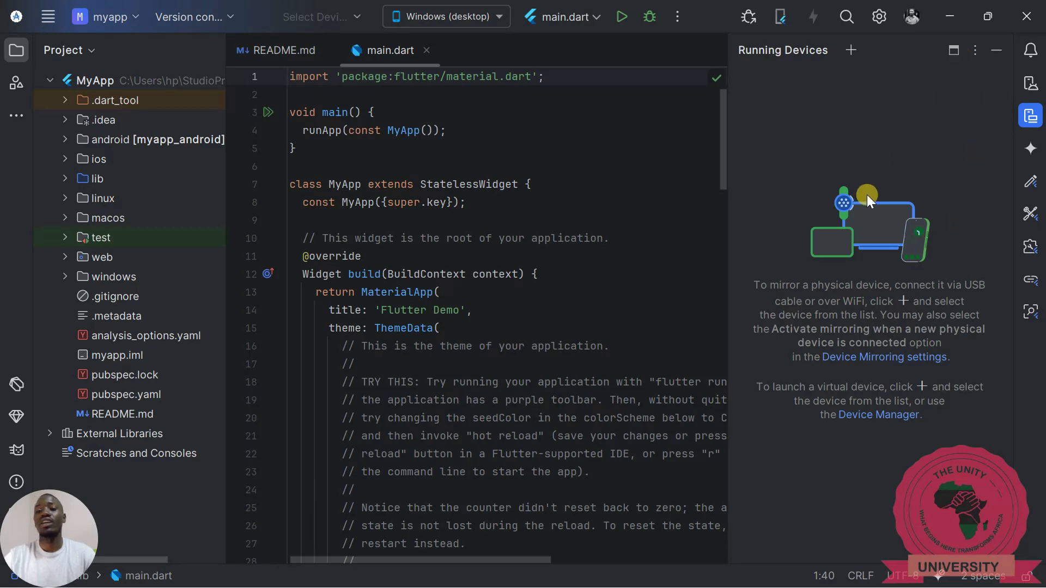
{"action": "left_click_drag", "start_coordinate": [727, 205], "coordinate": [754, 204]}
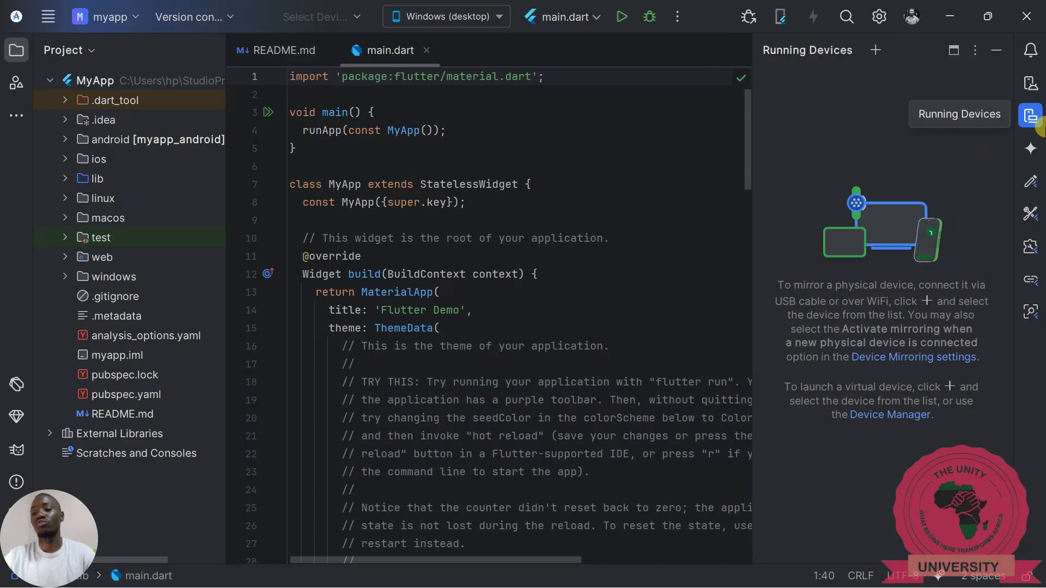
{"action": "left_click", "coordinate": [1027, 145]}
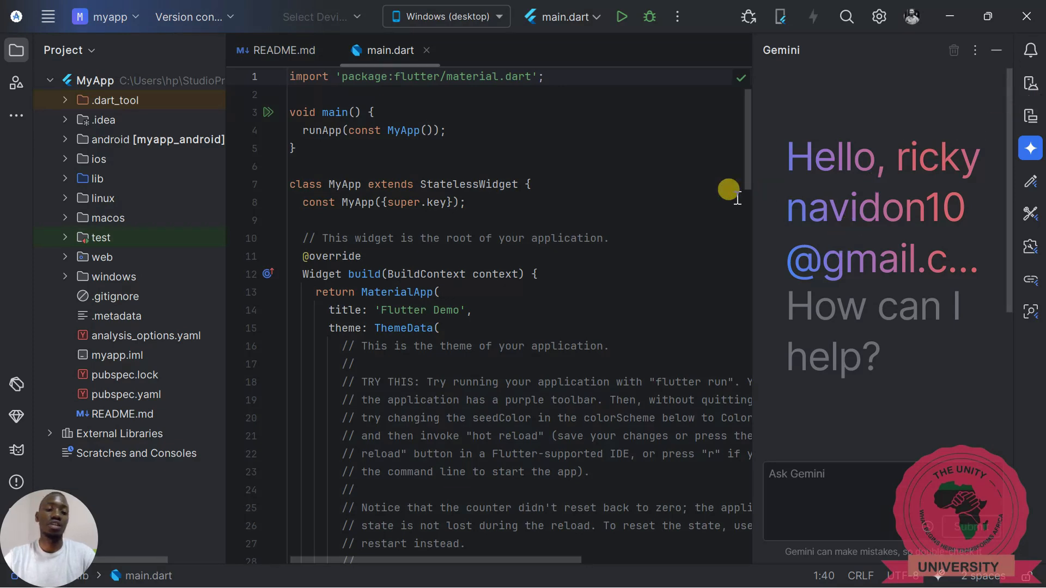
{"action": "left_click", "coordinate": [991, 52]}
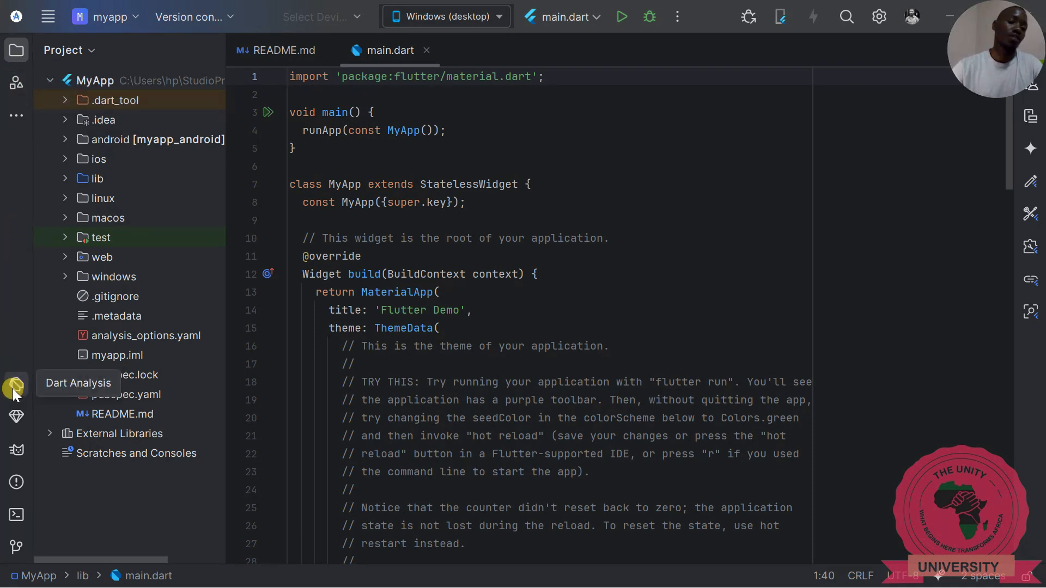
Step: Check the reported problems for the current file, the designer and the whole project
{"action": "left_click", "coordinate": [13, 483]}
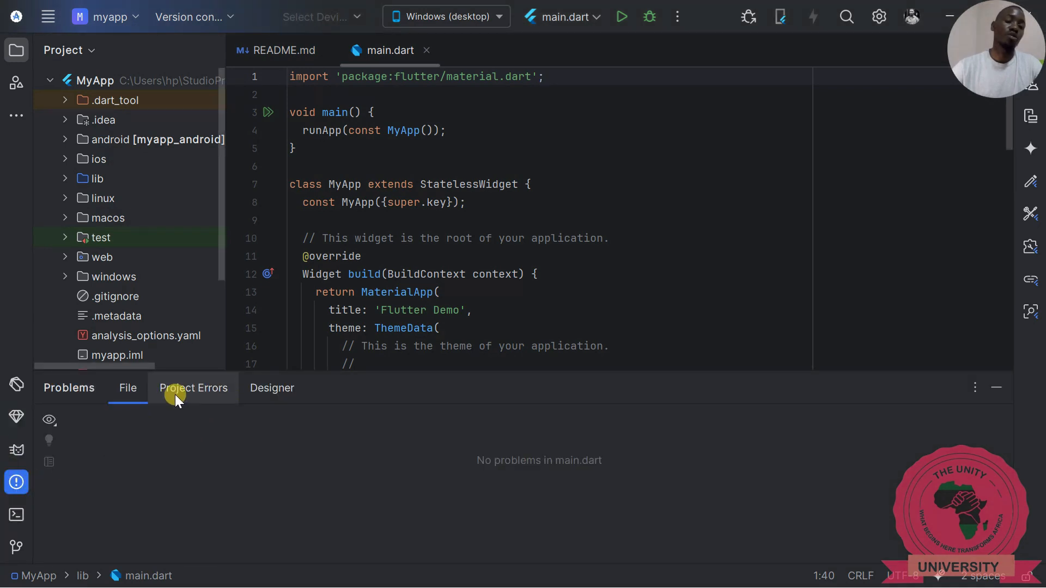
{"action": "left_click", "coordinate": [177, 392]}
{"action": "left_click", "coordinate": [260, 394]}
{"action": "left_click", "coordinate": [205, 400]}
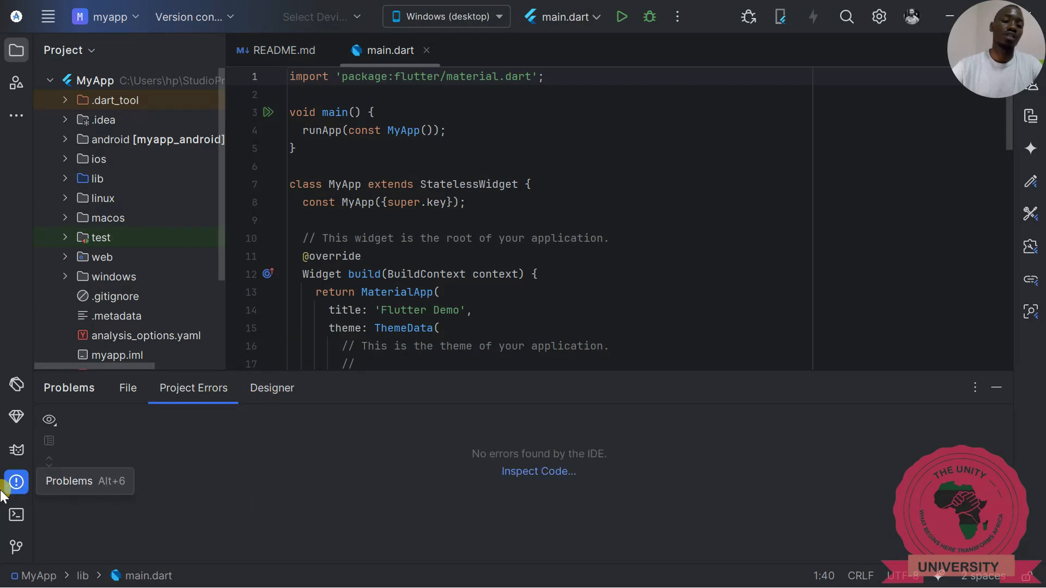
Step: Open the built-in terminal, clear its output with cls and hide it
{"action": "left_click", "coordinate": [16, 515]}
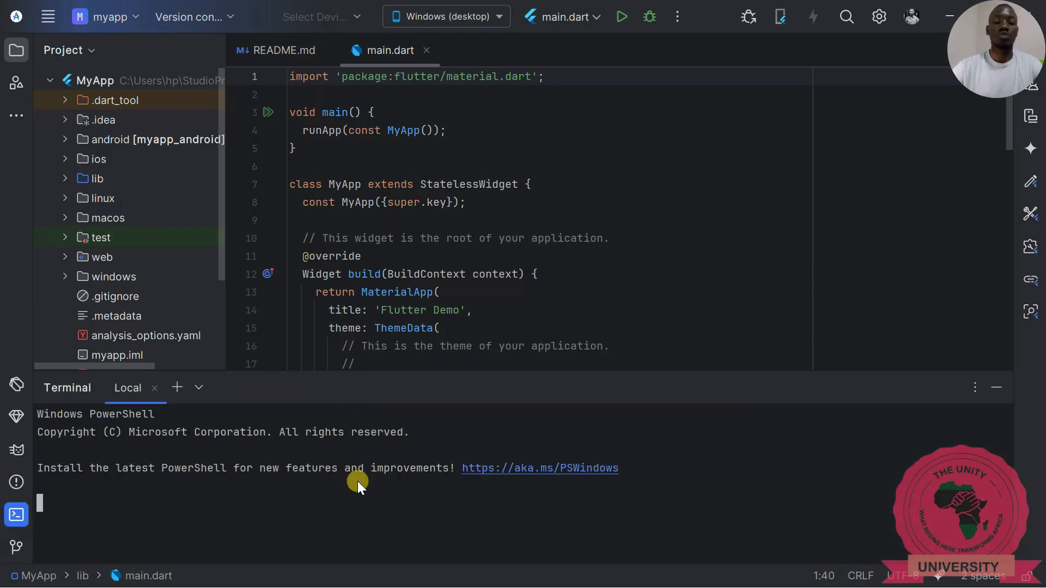
{"action": "type", "text": "cls"}
{"action": "key", "text": "Return"}
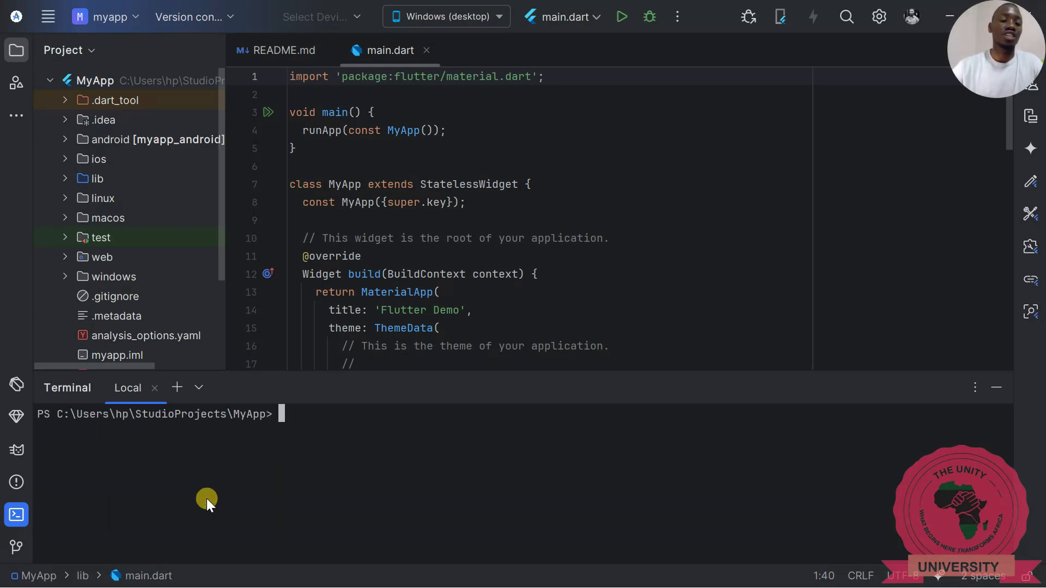
{"action": "left_click", "coordinate": [995, 387]}
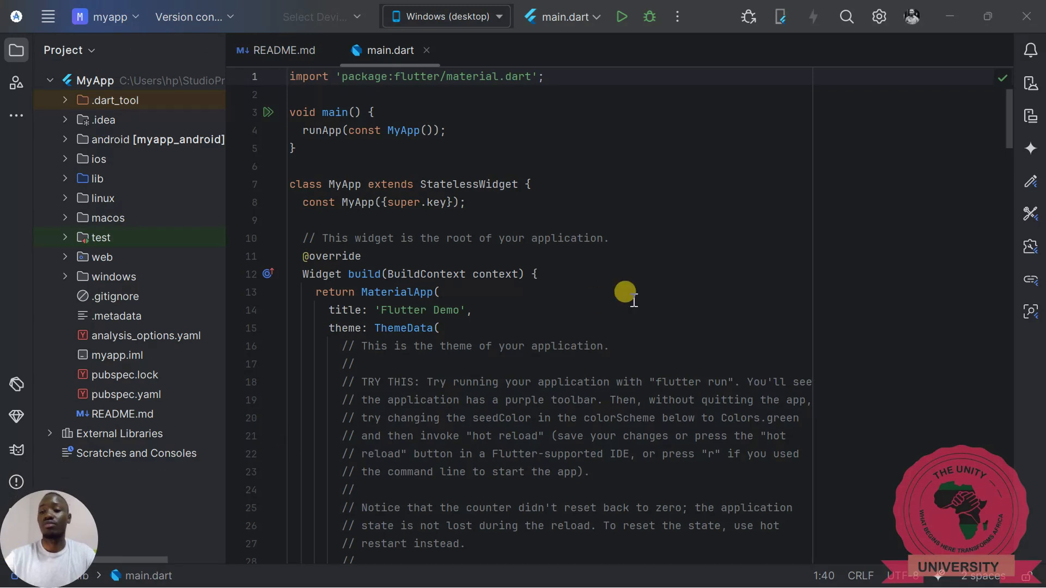
Step: Launch the Pixel 9 Pro virtual device from Device Manager and leave its open app for the home screen
{"action": "left_click", "coordinate": [1030, 83]}
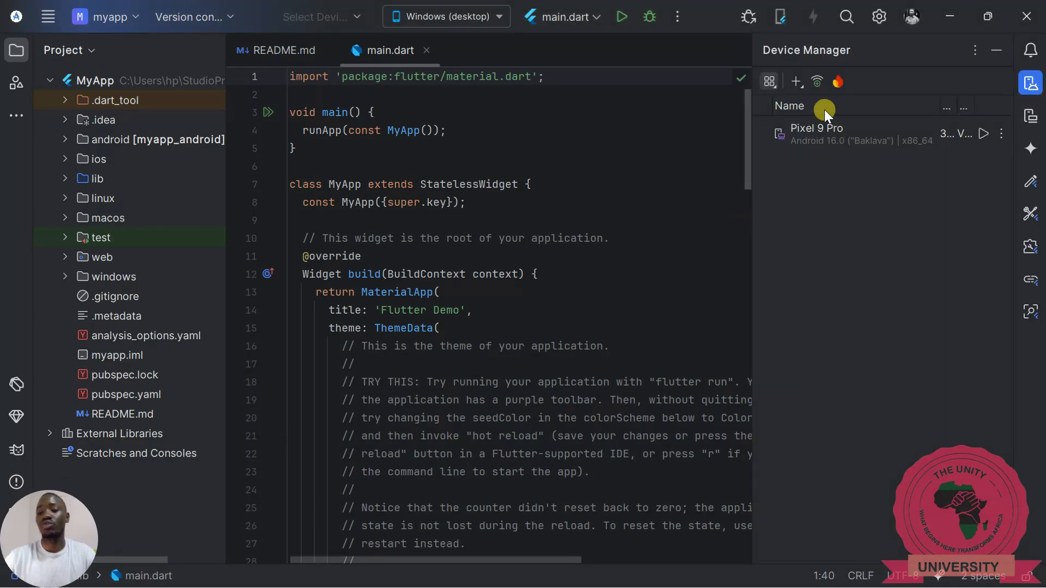
{"action": "left_click", "coordinate": [980, 133]}
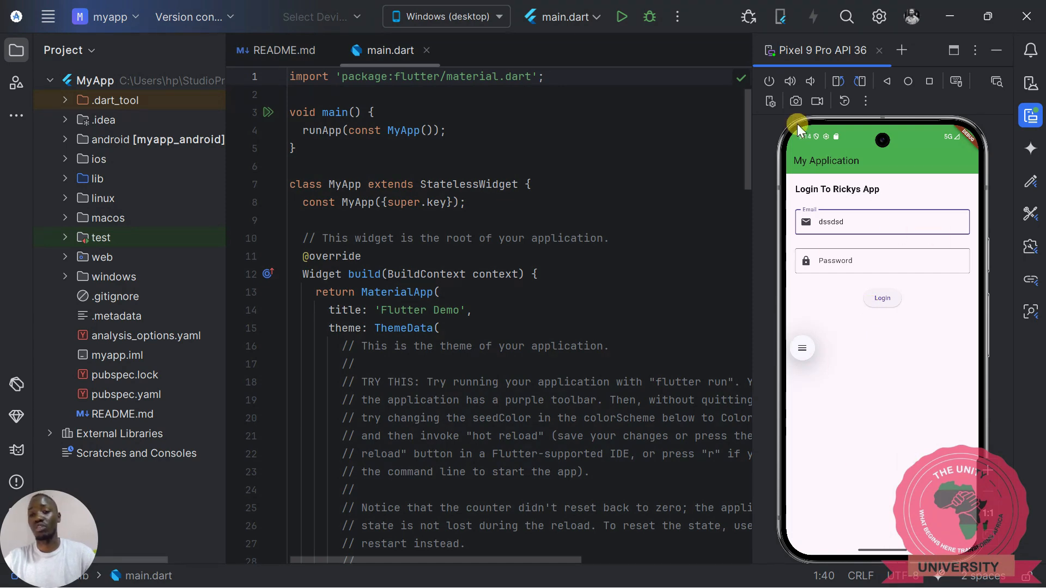
{"action": "left_click", "coordinate": [908, 82]}
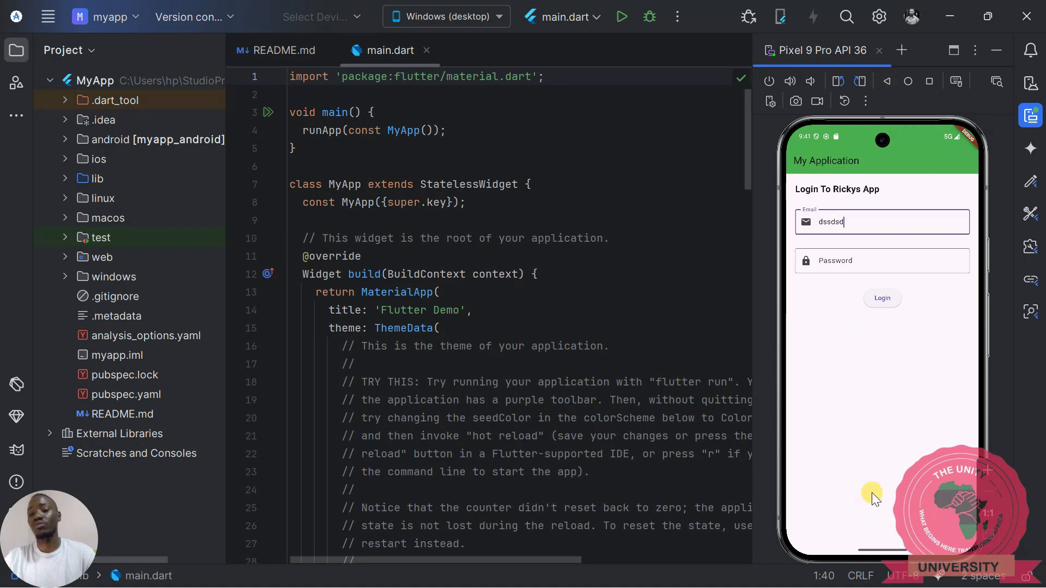
{"action": "left_click", "coordinate": [888, 82]}
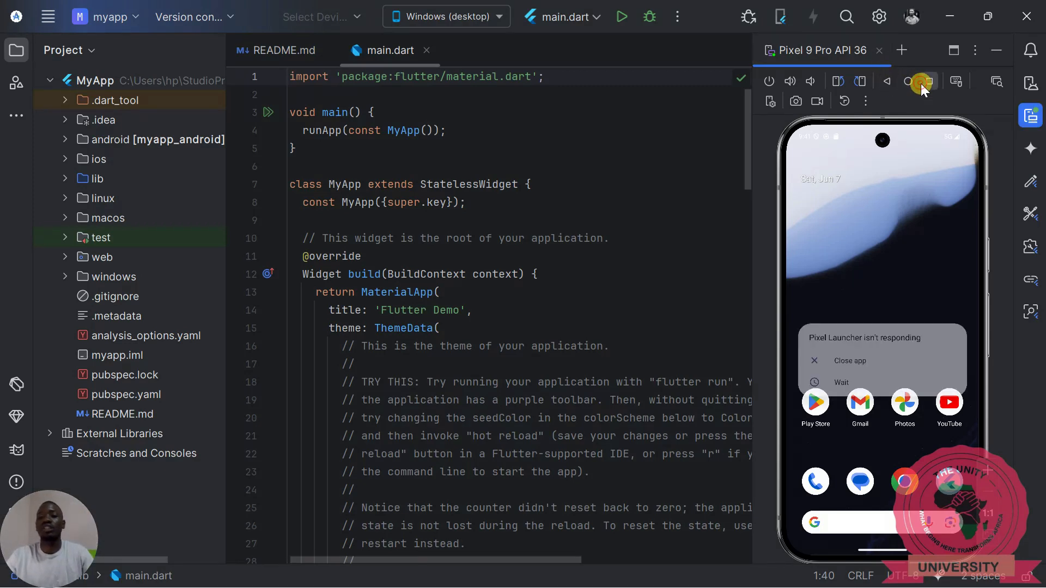
Step: Close the unresponsive Pixel Launcher and System UI on the virtual device
{"action": "left_click", "coordinate": [841, 353]}
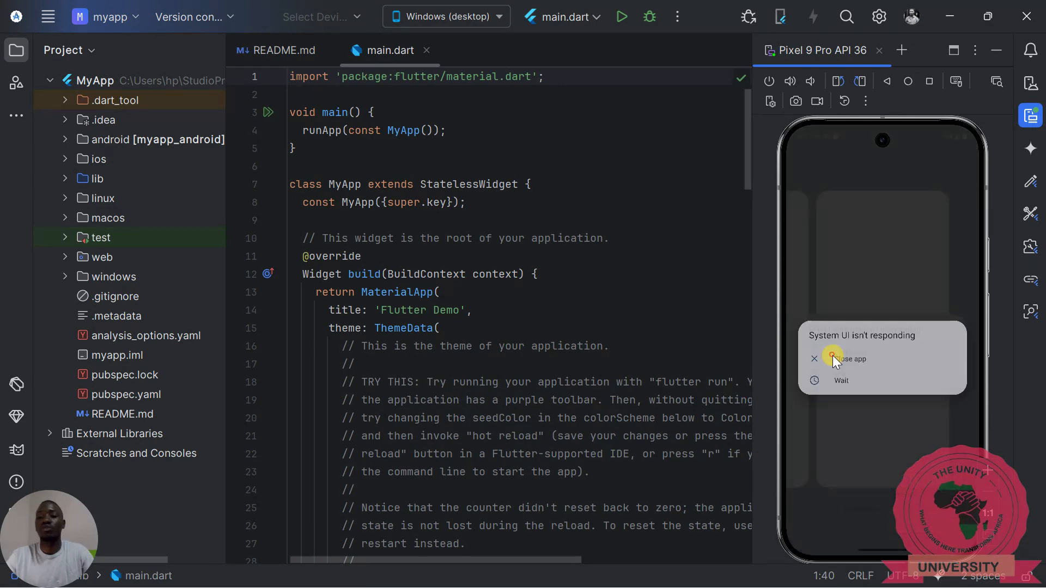
{"action": "left_click", "coordinate": [850, 351]}
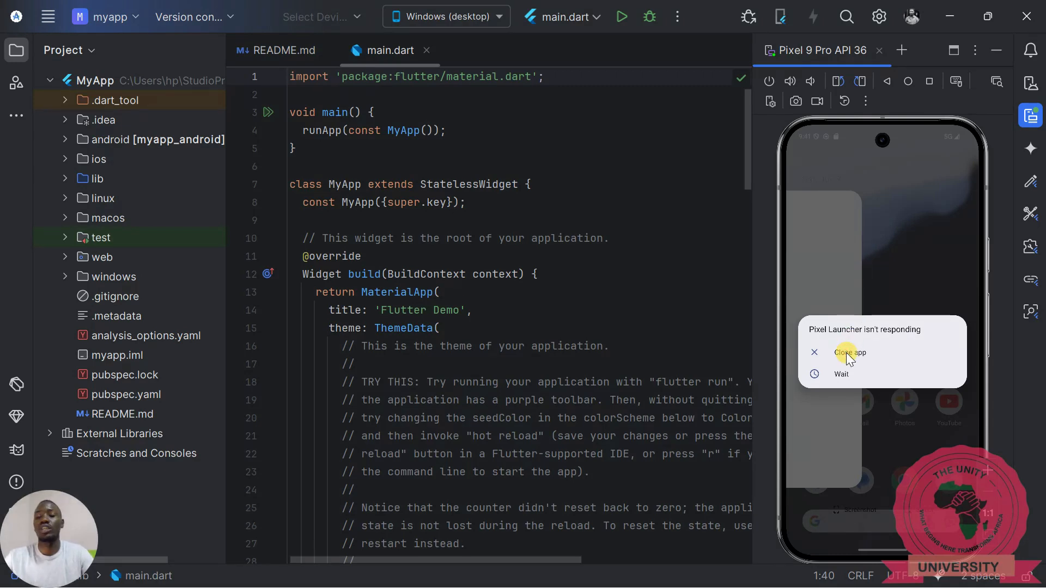
{"action": "left_click", "coordinate": [846, 354]}
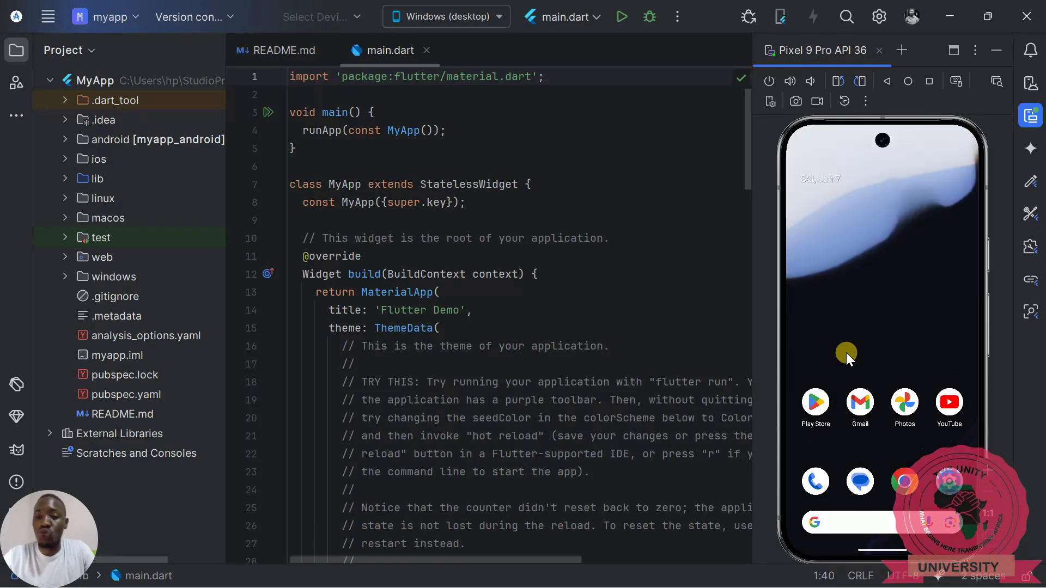
Step: Browse all apps installed on the virtual device and return to its home screen
{"action": "left_click_drag", "start_coordinate": [909, 330], "coordinate": [929, 61]}
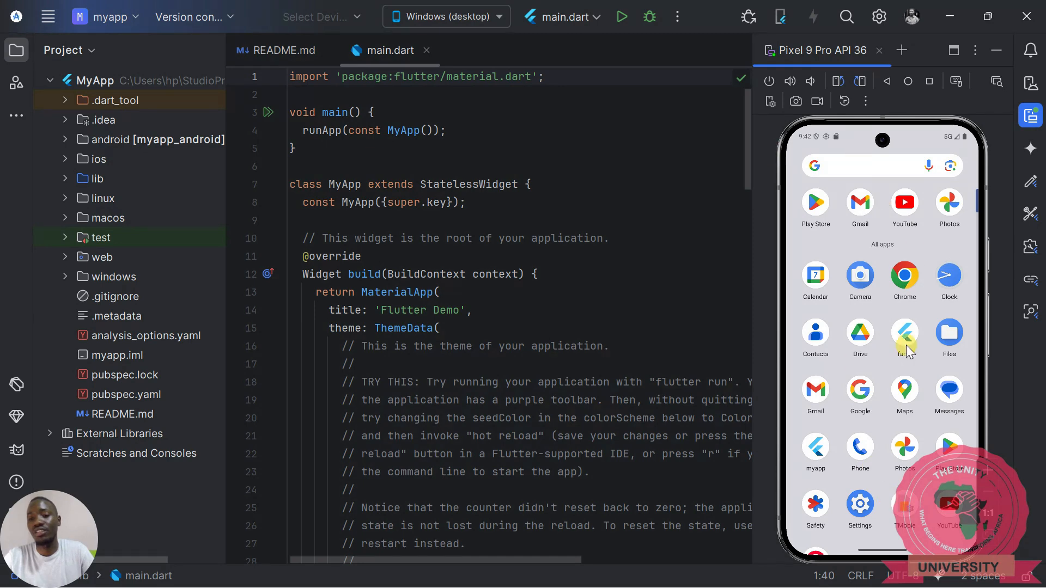
{"action": "left_click_drag", "start_coordinate": [899, 444], "coordinate": [913, 198]}
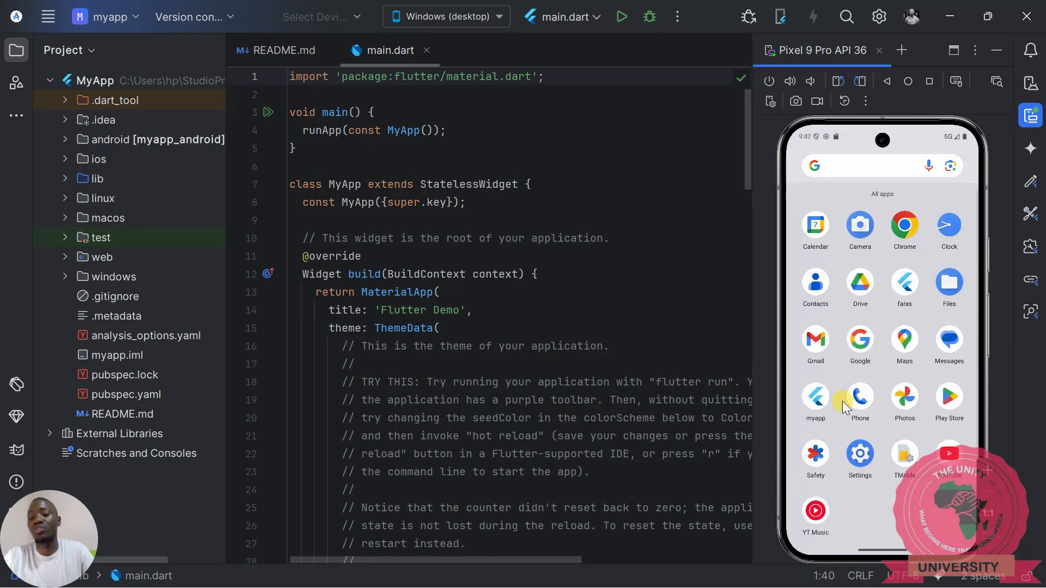
{"action": "scroll", "coordinate": [882, 278], "scroll_direction": "up", "scroll_amount": 2}
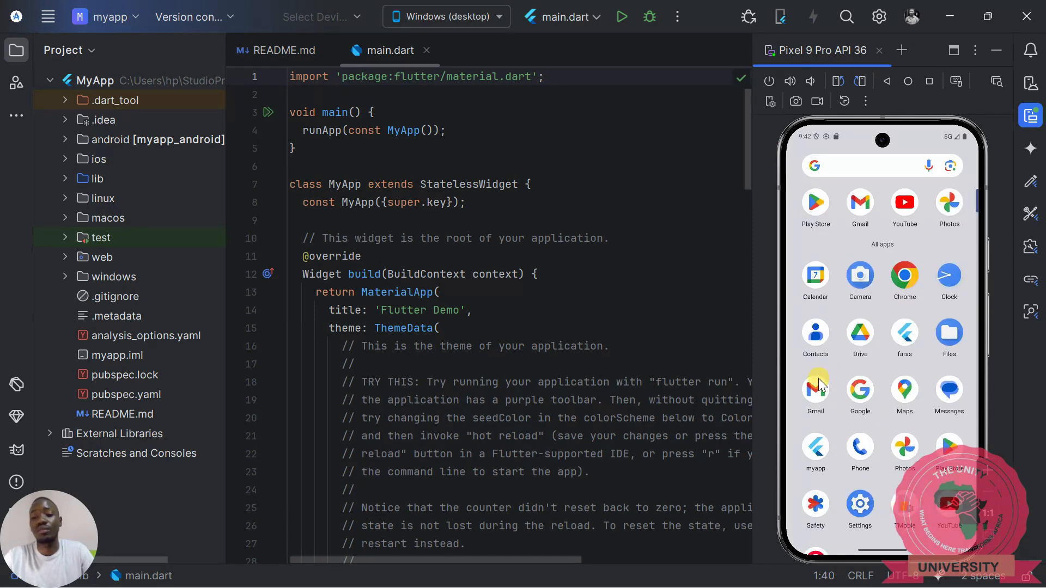
{"action": "left_click", "coordinate": [887, 80]}
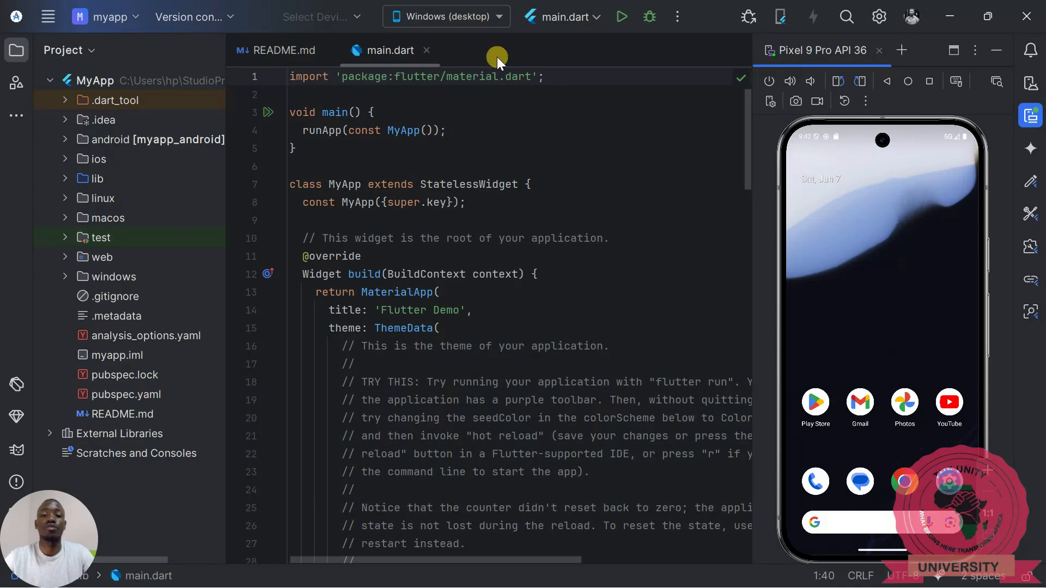
Step: Set Pixel 9 Pro (mobile) as the target device and run main.dart on it
{"action": "left_click", "coordinate": [499, 17]}
{"action": "left_click", "coordinate": [436, 85]}
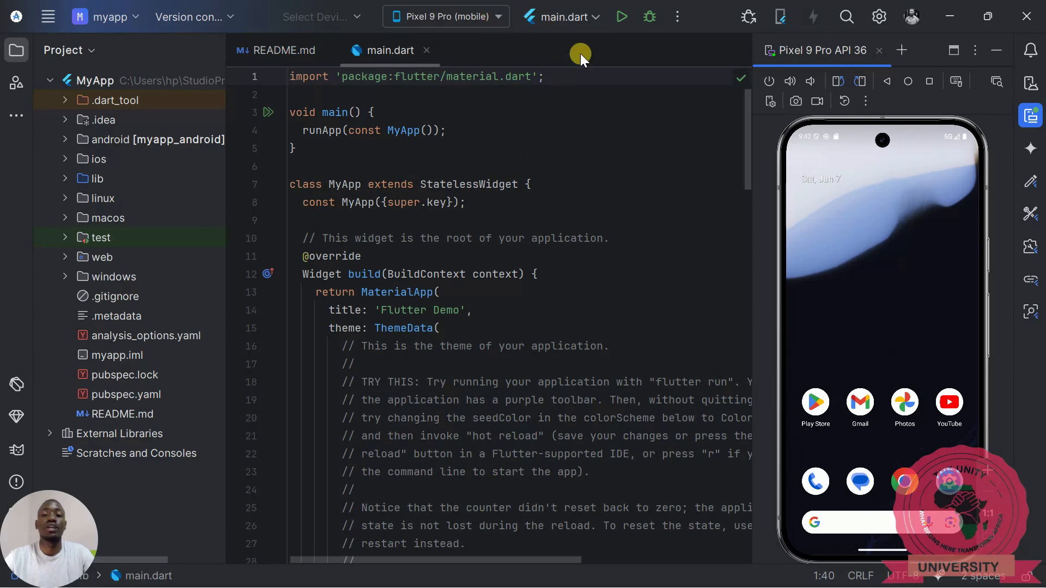
{"action": "left_click", "coordinate": [624, 13]}
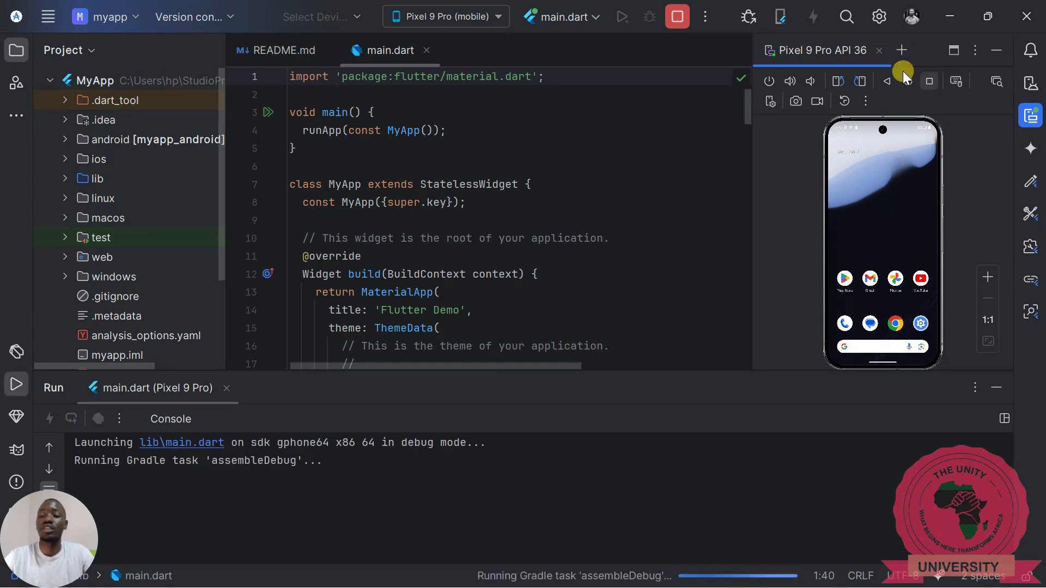
Step: Detach the Running Devices view into its own window, enlarge it and place it beside the code editor
{"action": "left_click", "coordinate": [949, 53]}
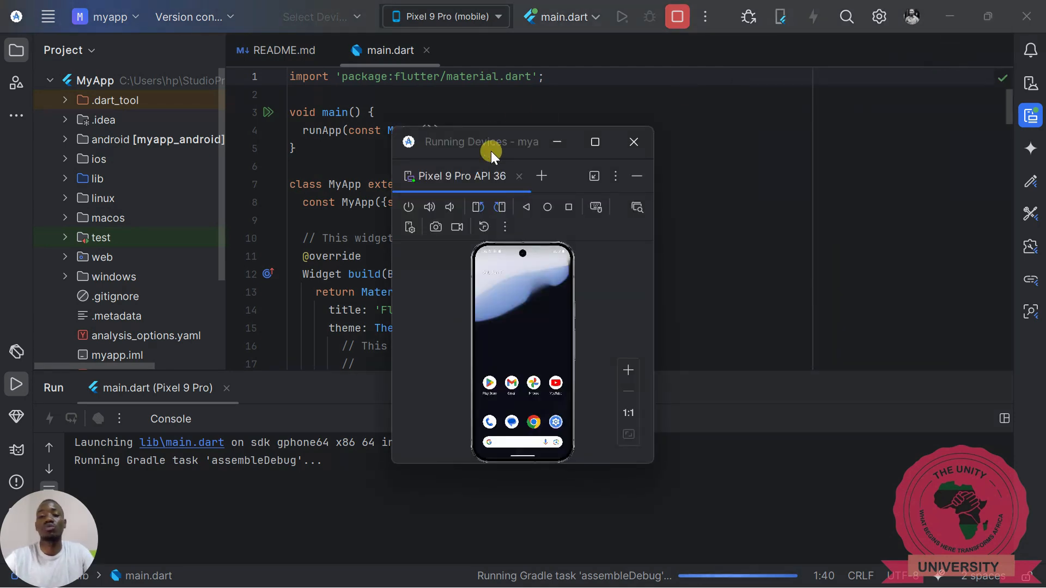
{"action": "left_click_drag", "start_coordinate": [540, 129], "coordinate": [540, 1]}
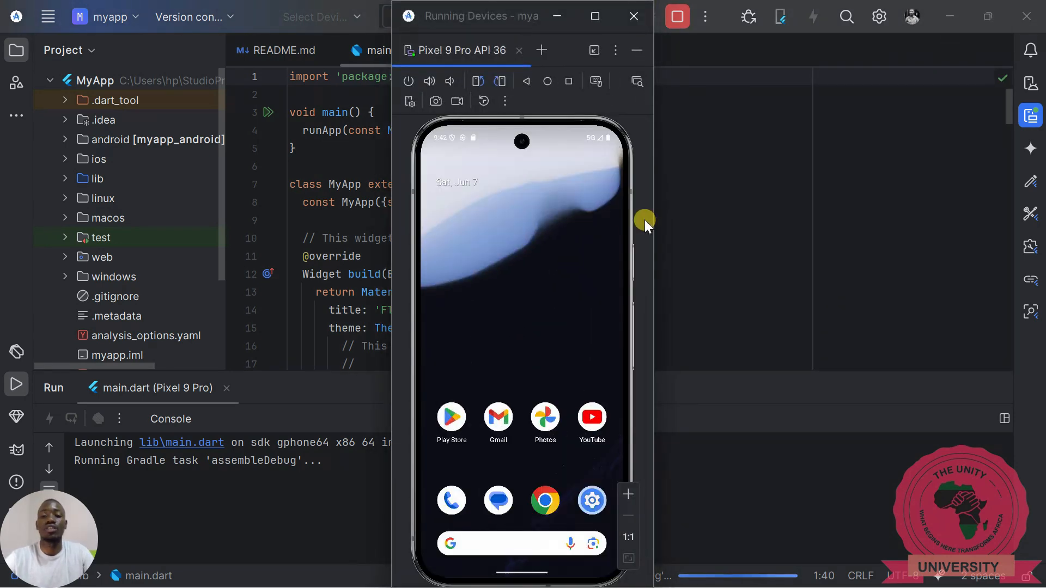
{"action": "left_click_drag", "start_coordinate": [651, 222], "coordinate": [721, 218]}
{"action": "left_click_drag", "start_coordinate": [619, 25], "coordinate": [899, 17]}
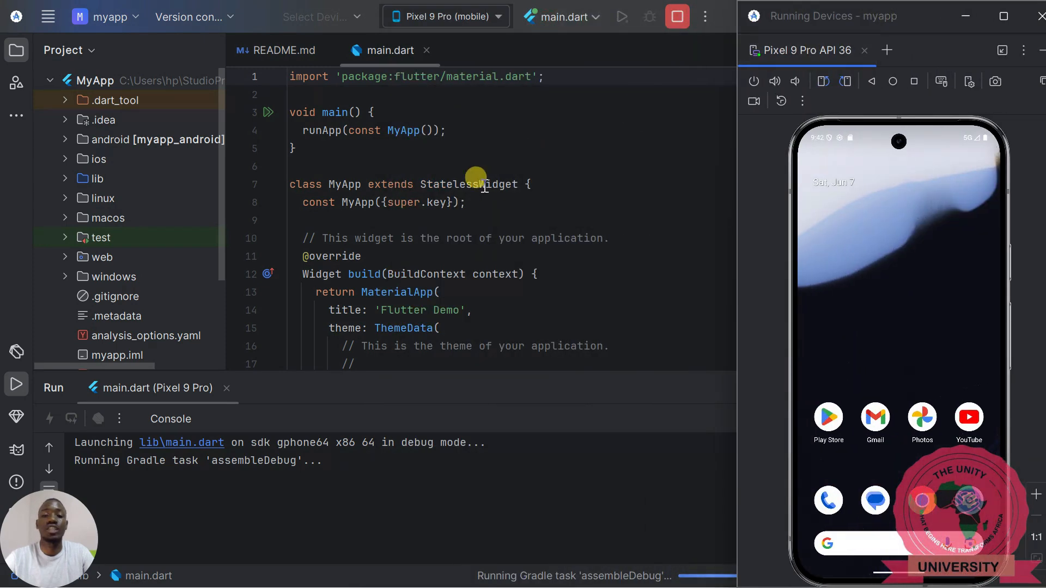
Step: Bring the Running Devices window back to the front and tile it beside the myapp project window, giving the project window more width
{"action": "left_click", "coordinate": [503, 108]}
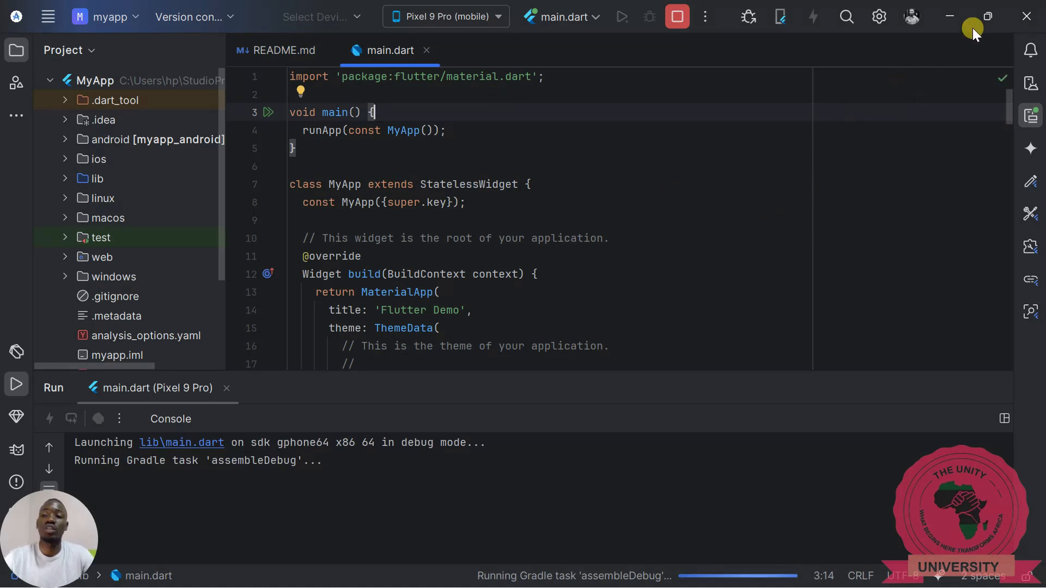
{"action": "mouse_move", "coordinate": [981, 22]}
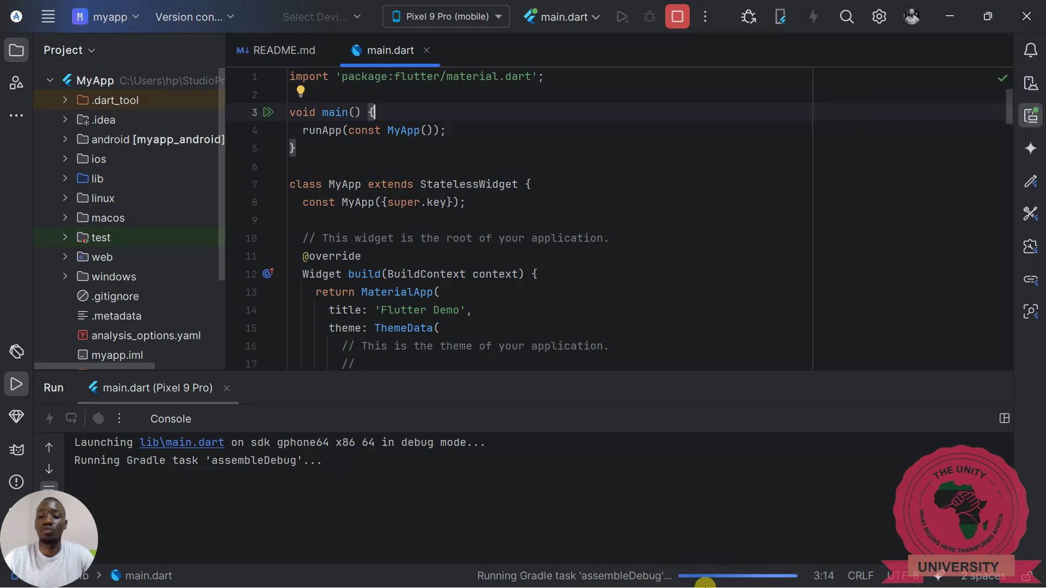
{"action": "key", "text": "super+Tab"}
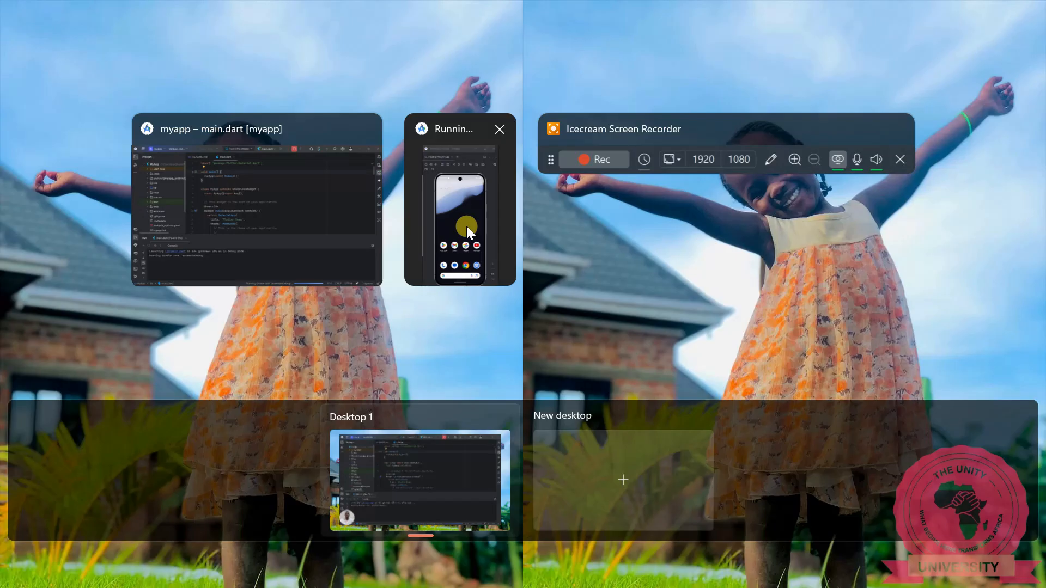
{"action": "left_click", "coordinate": [466, 227]}
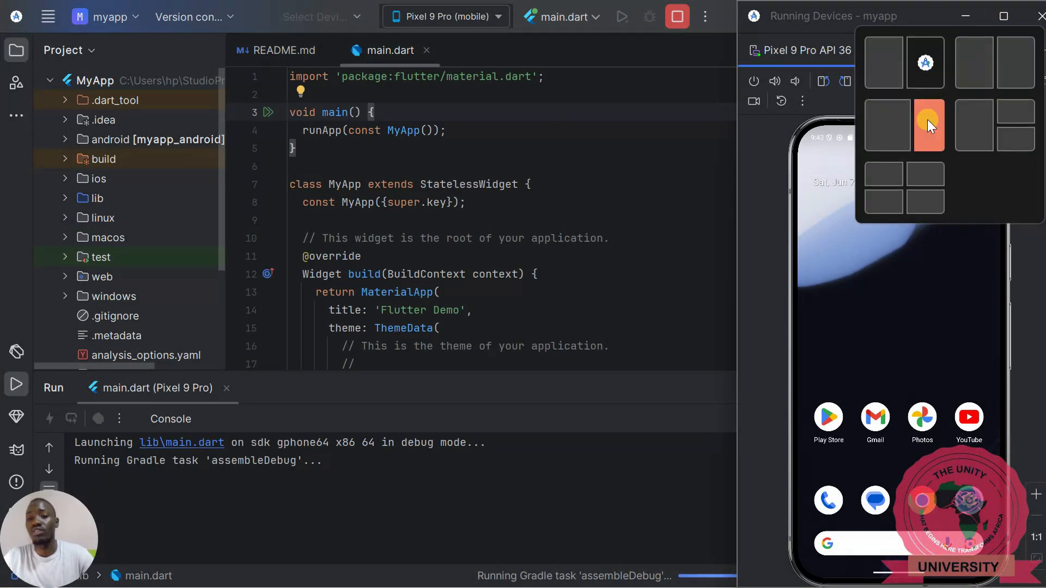
{"action": "left_click", "coordinate": [927, 120]}
{"action": "left_click", "coordinate": [391, 287]}
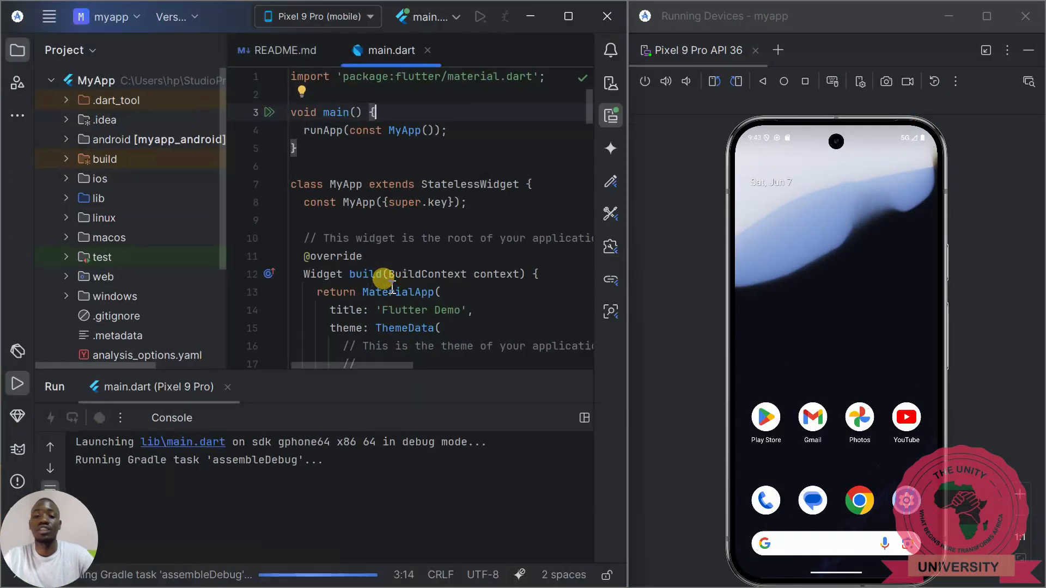
{"action": "left_click_drag", "start_coordinate": [626, 246], "coordinate": [751, 241]}
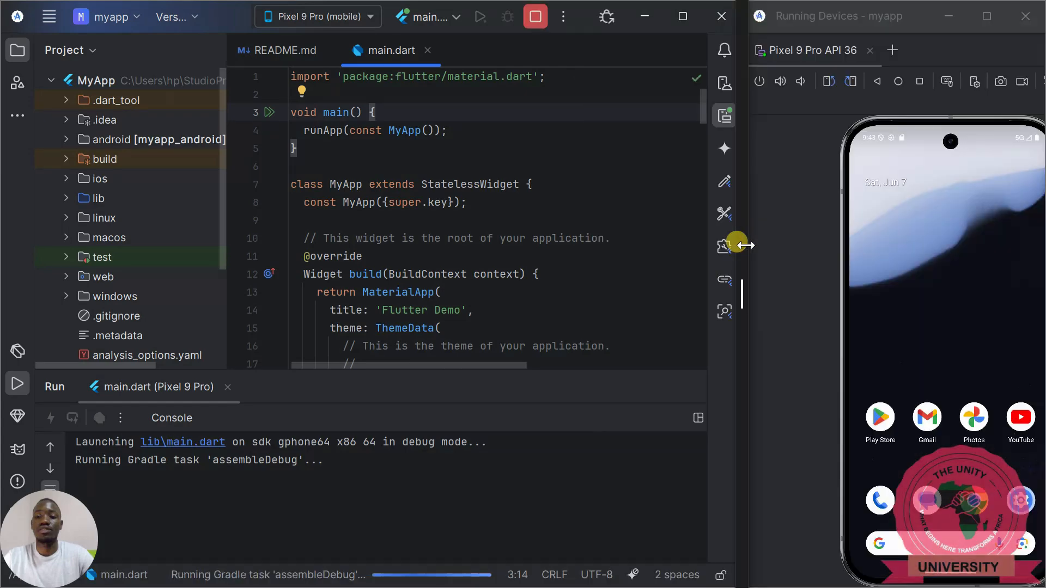
Step: Widen the myapp project window slightly beside Running Devices and narrow the Project pane to give the code editor more room
{"action": "left_click_drag", "start_coordinate": [745, 272], "coordinate": [767, 270]}
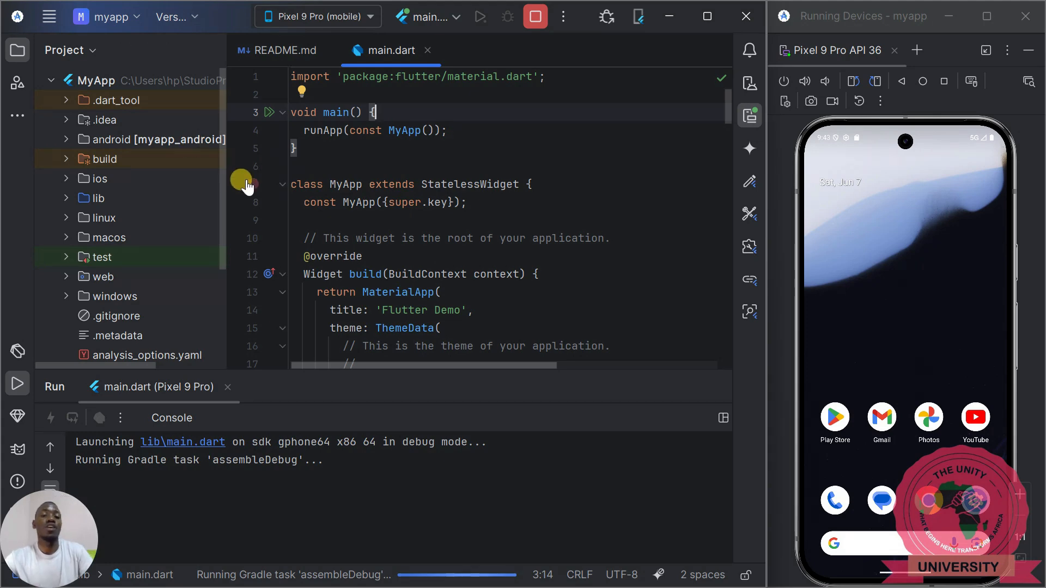
{"action": "left_click", "coordinate": [309, 183]}
{"action": "left_click_drag", "start_coordinate": [225, 177], "coordinate": [181, 177]}
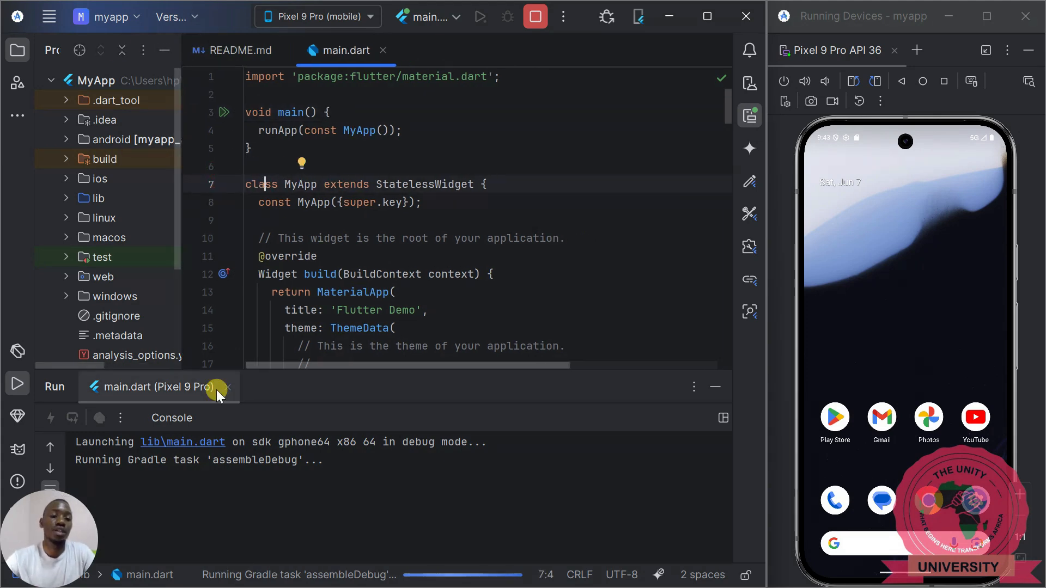
Step: Adjust the height of the Run console below the code editor and dismiss the Flutter hot reload notification
{"action": "left_click_drag", "start_coordinate": [303, 371], "coordinate": [319, 443]}
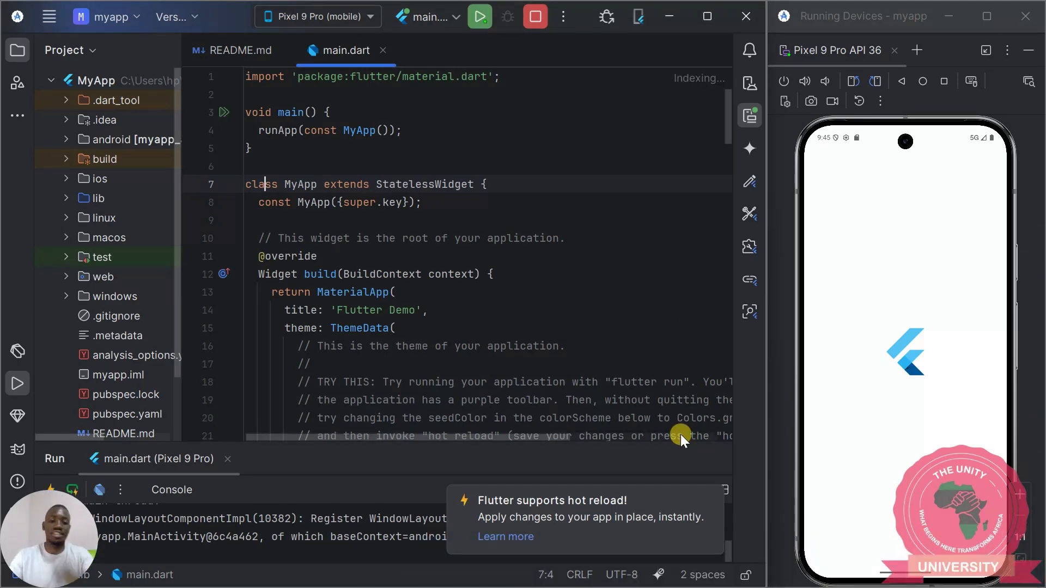
{"action": "left_click_drag", "start_coordinate": [468, 439], "coordinate": [535, 329]}
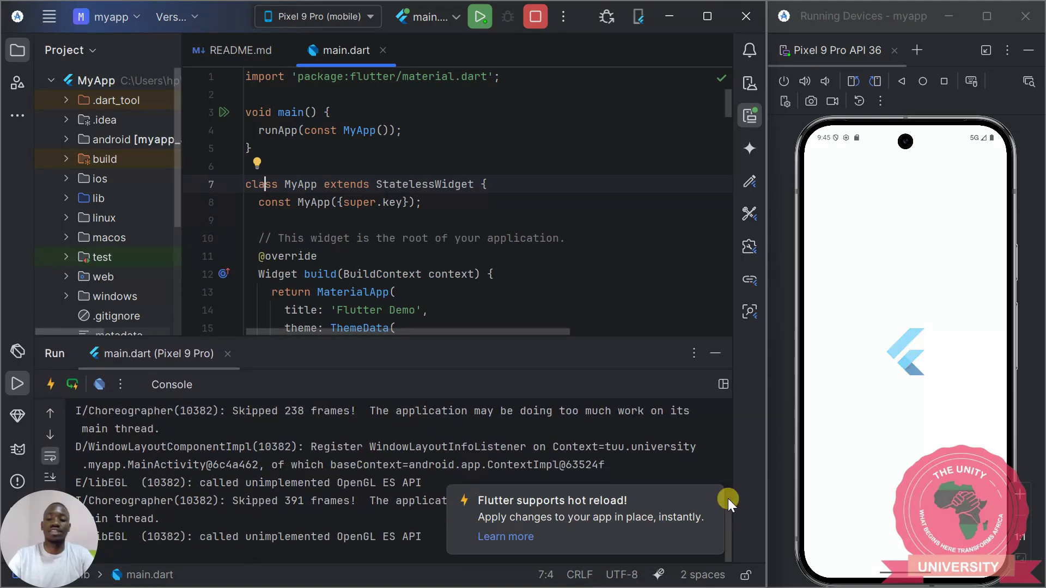
{"action": "left_click", "coordinate": [710, 499]}
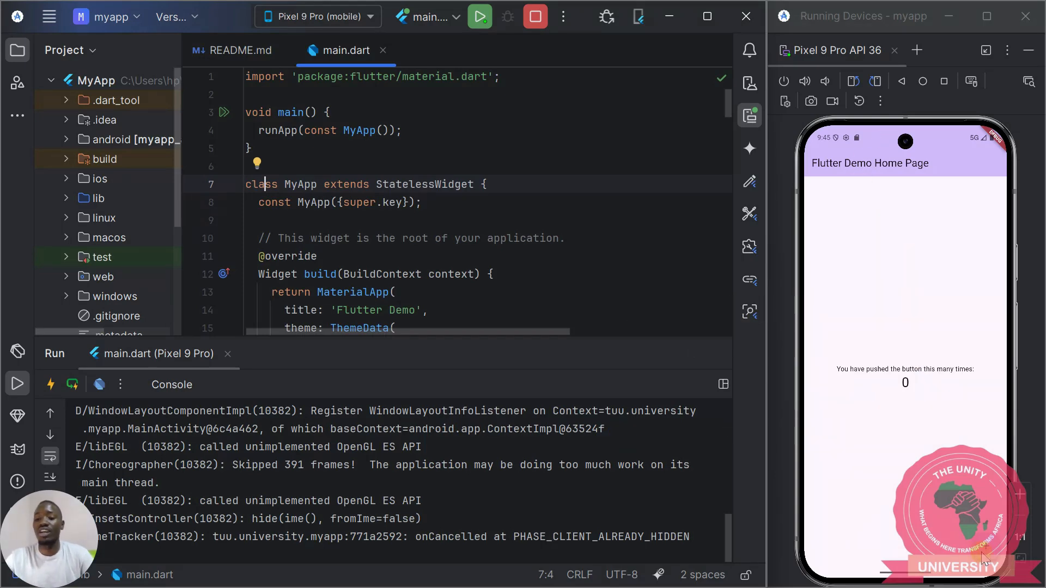
Step: Increment the demo app's counter on the virtual device to 25 and hot reload the app
{"action": "left_click", "coordinate": [987, 557]}
{"action": "left_click", "coordinate": [987, 555]}
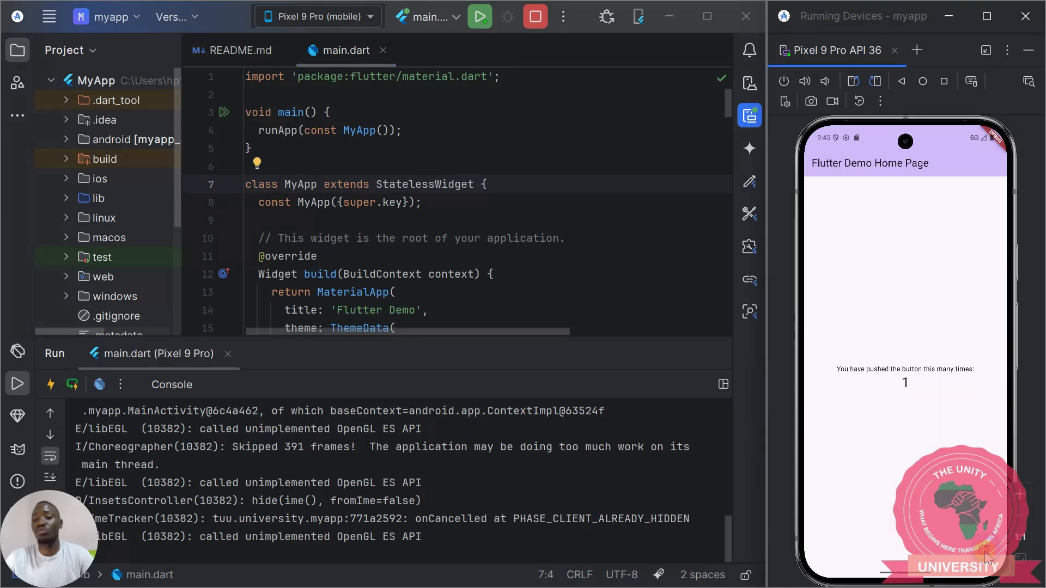
{"action": "left_click", "coordinate": [987, 555]}
{"action": "left_click", "coordinate": [988, 556]}
{"action": "triple_click", "coordinate": [987, 556]}
{"action": "triple_click", "coordinate": [988, 556]}
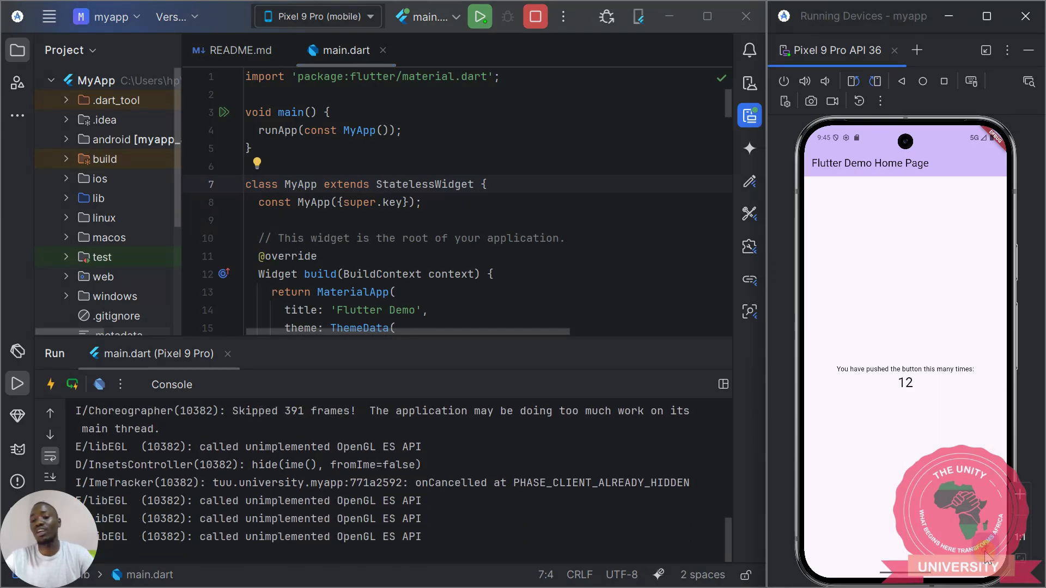
{"action": "triple_click", "coordinate": [987, 556]}
{"action": "double_click", "coordinate": [987, 556]}
{"action": "double_click", "coordinate": [988, 556]}
{"action": "double_click", "coordinate": [988, 556]}
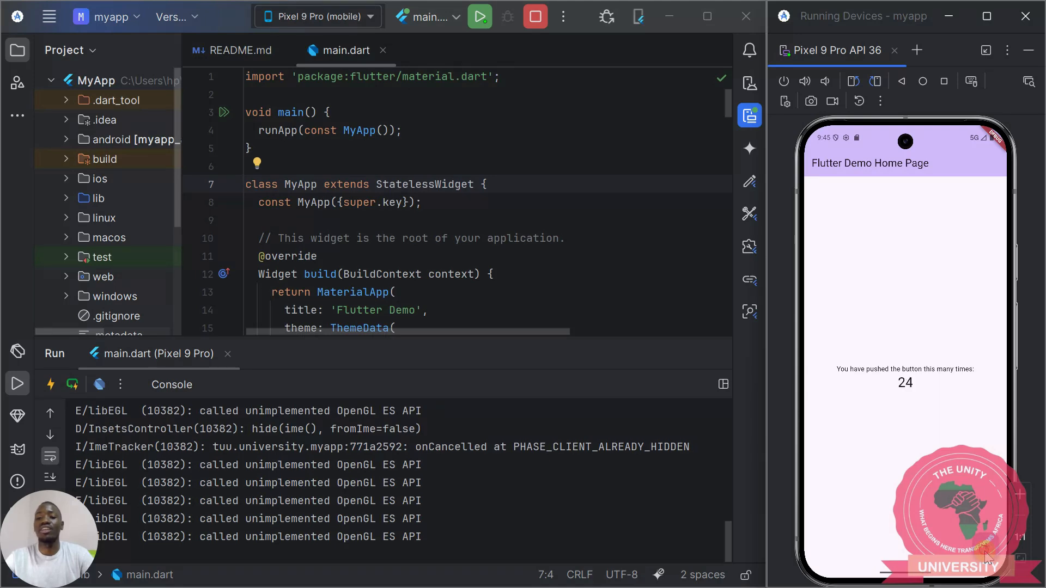
{"action": "left_click", "coordinate": [987, 556]}
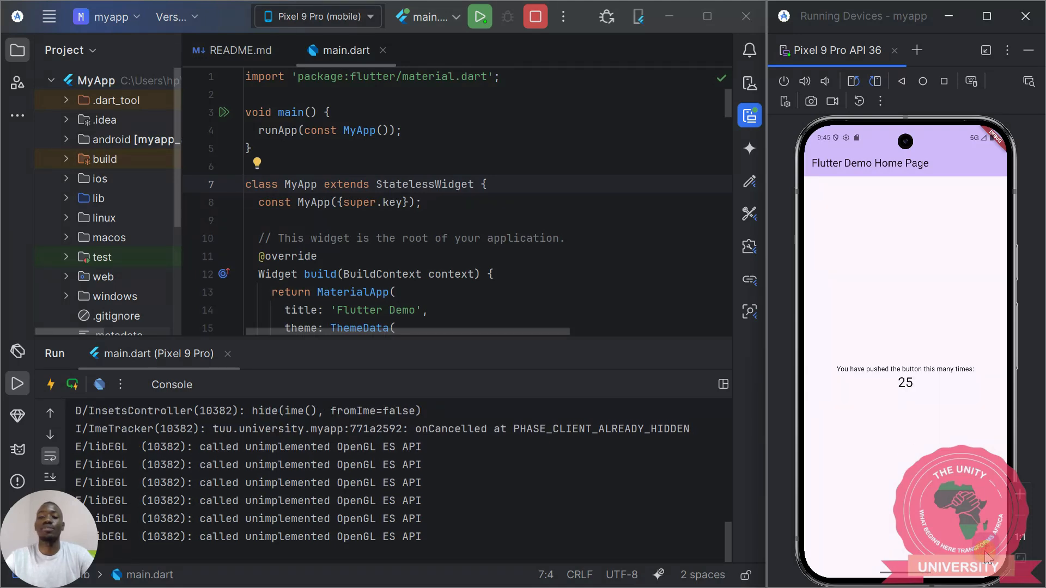
{"action": "left_click", "coordinate": [50, 384]}
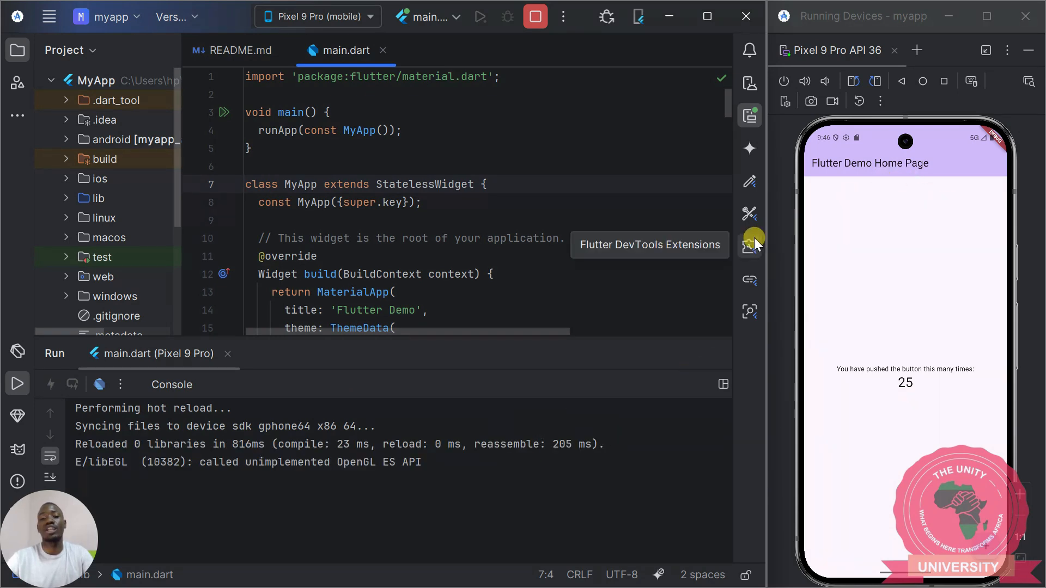
Step: Change the MaterialApp title in main.dart to 'My App'
{"action": "scroll", "coordinate": [508, 198], "scroll_direction": "down", "scroll_amount": 2}
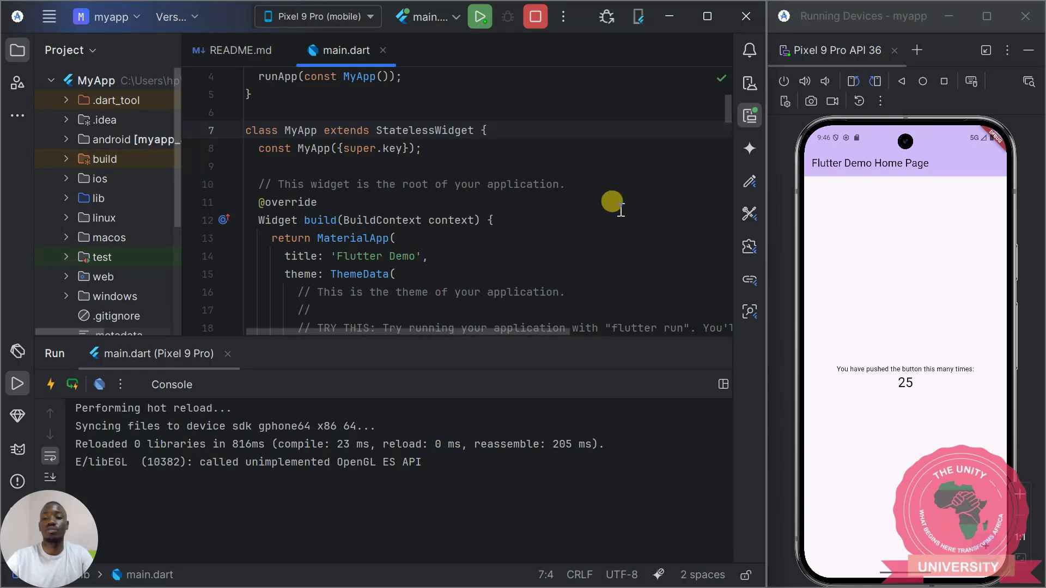
{"action": "double_click", "coordinate": [416, 256]}
{"action": "left_click_drag", "start_coordinate": [374, 259], "coordinate": [334, 256]}
{"action": "type", "text": "My App"}
Step: Set the title passed to MyHomePage to 'My Counter App' and save main.dart so the running app reloads
{"action": "scroll", "coordinate": [401, 235], "scroll_direction": "down", "scroll_amount": 8}
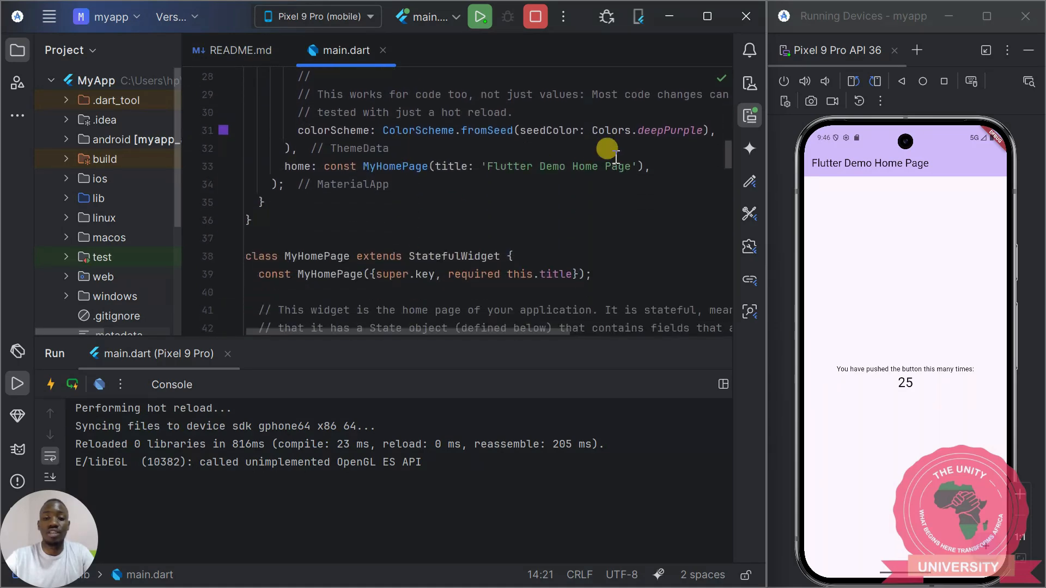
{"action": "left_click_drag", "start_coordinate": [632, 165], "coordinate": [487, 172]}
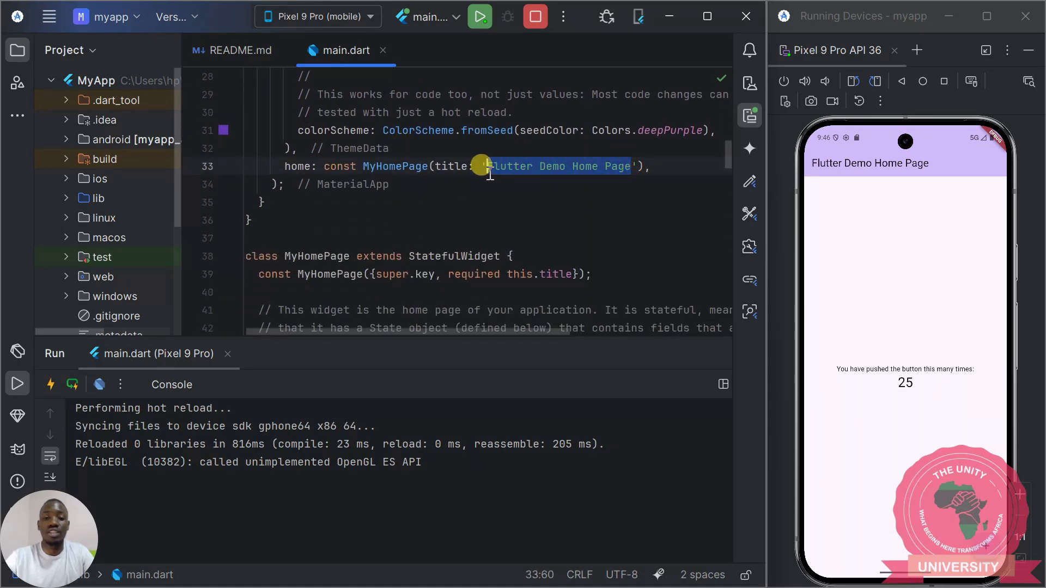
{"action": "type", "text": "mePage(title: 'y "}
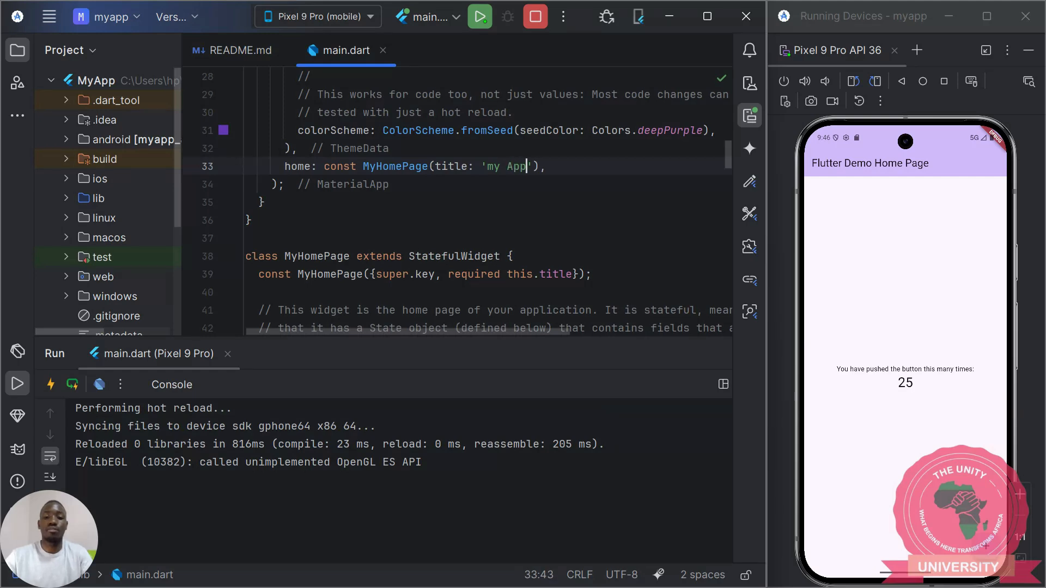
{"action": "type", "text": "Counter App"}
{"action": "left_click", "coordinate": [486, 166]}
{"action": "key", "text": "Delete"}
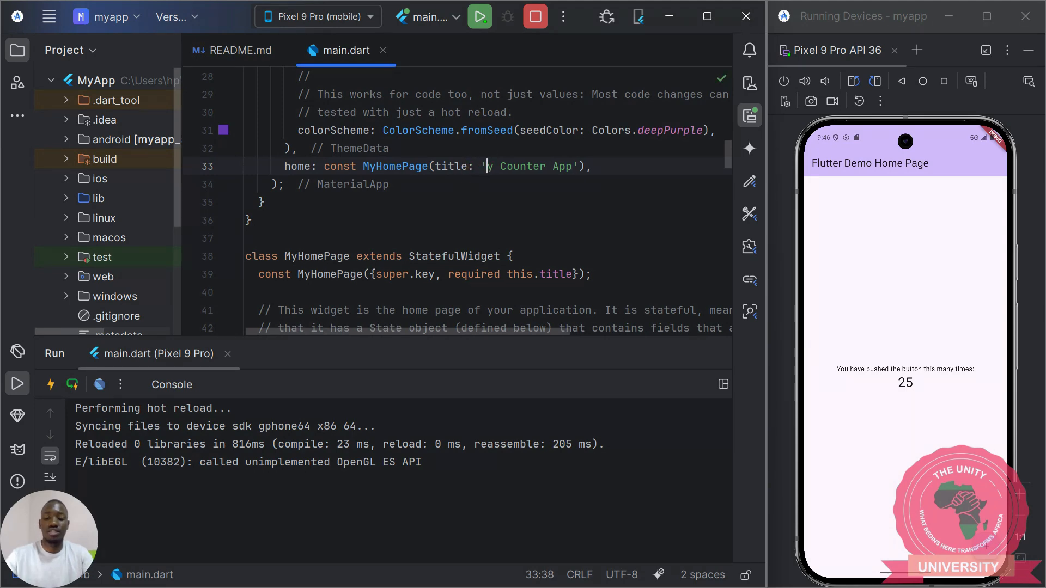
{"action": "type", "text": "M"}
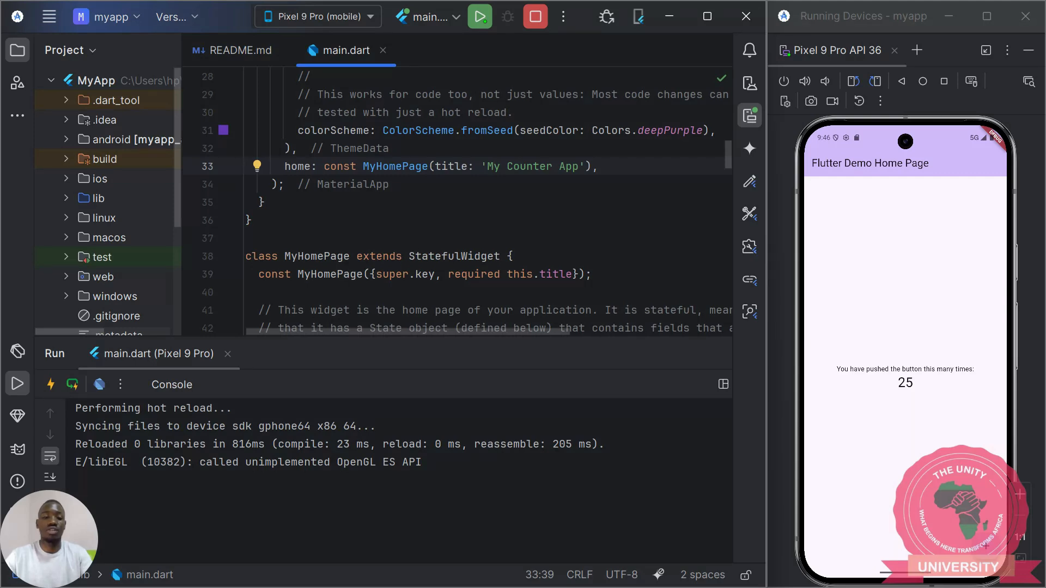
{"action": "key", "text": "ctrl+s"}
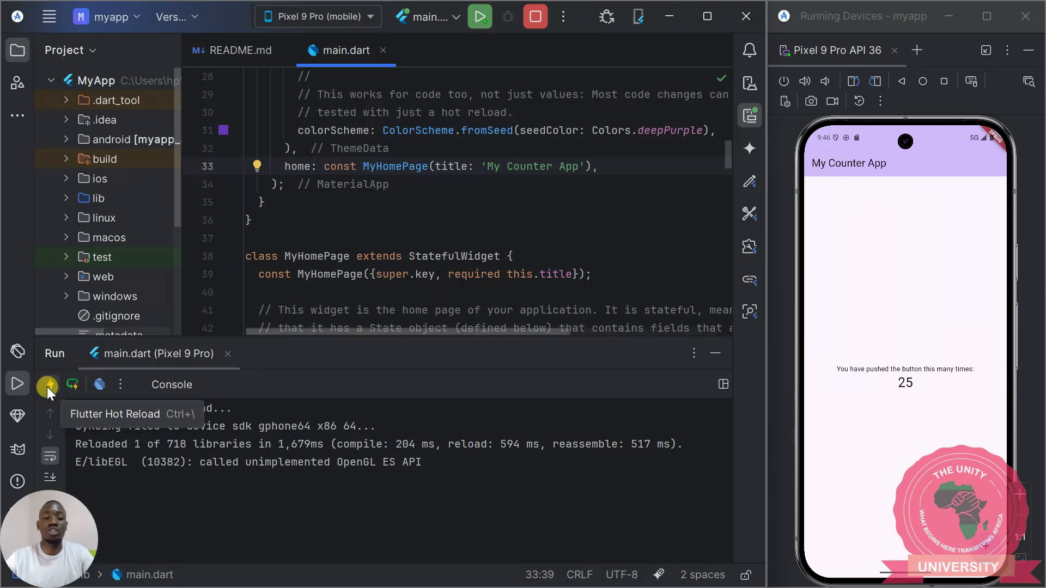
Step: Extend the MyHomePage title to 'My Counter Application' and hot reload the app
{"action": "left_click", "coordinate": [578, 167]}
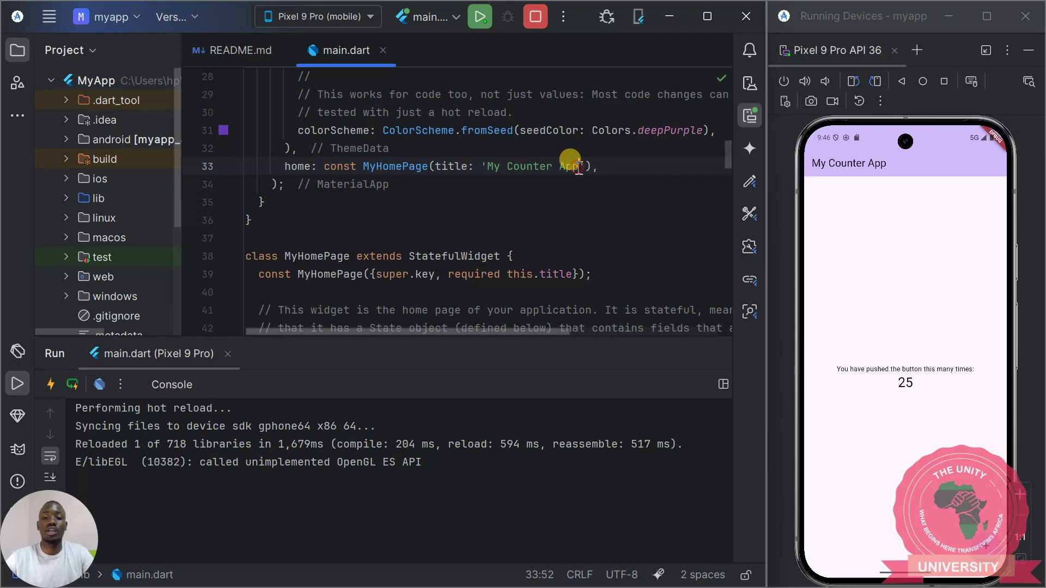
{"action": "type", "text": "lication"}
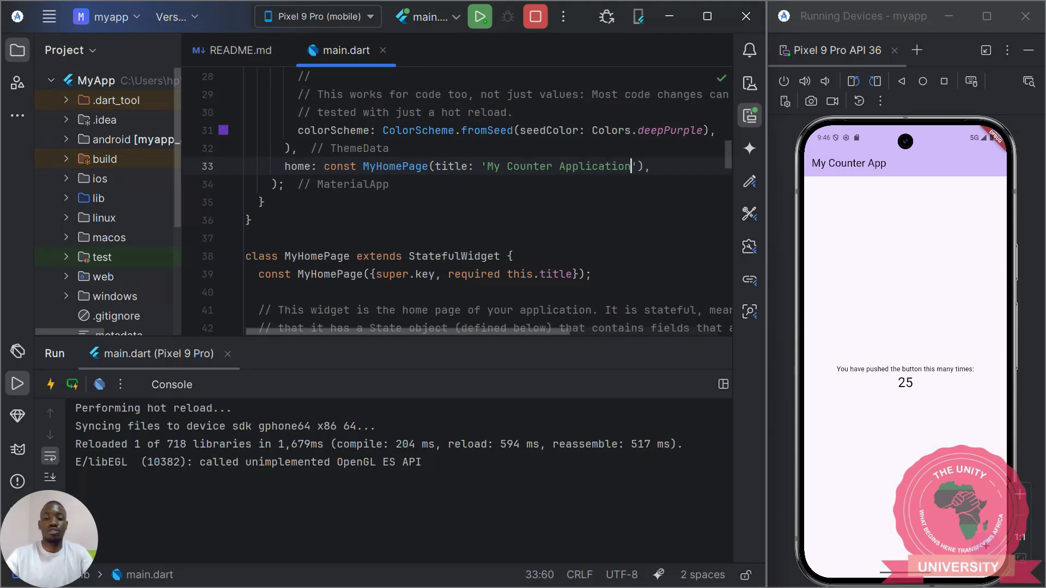
{"action": "left_click", "coordinate": [48, 385]}
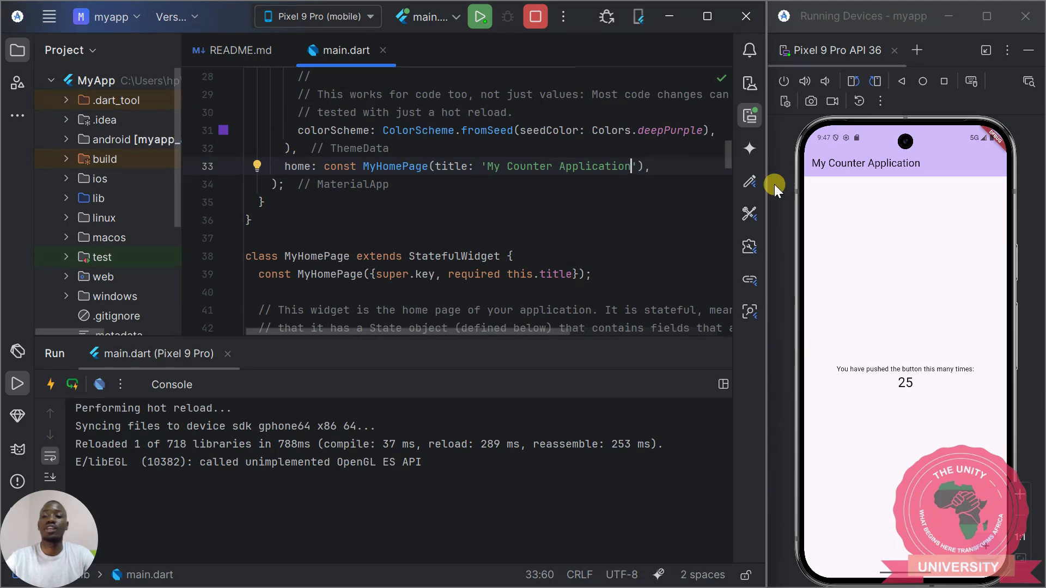
Step: Stop the running main.dart app and hide the Run console
{"action": "left_click", "coordinate": [533, 17]}
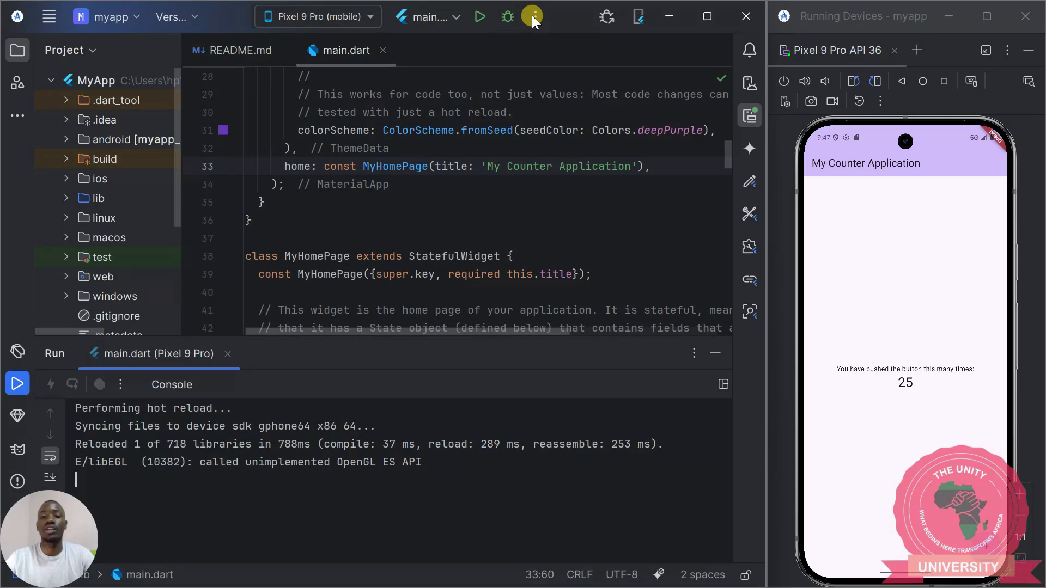
{"action": "left_click", "coordinate": [528, 198]}
{"action": "left_click", "coordinate": [716, 353]}
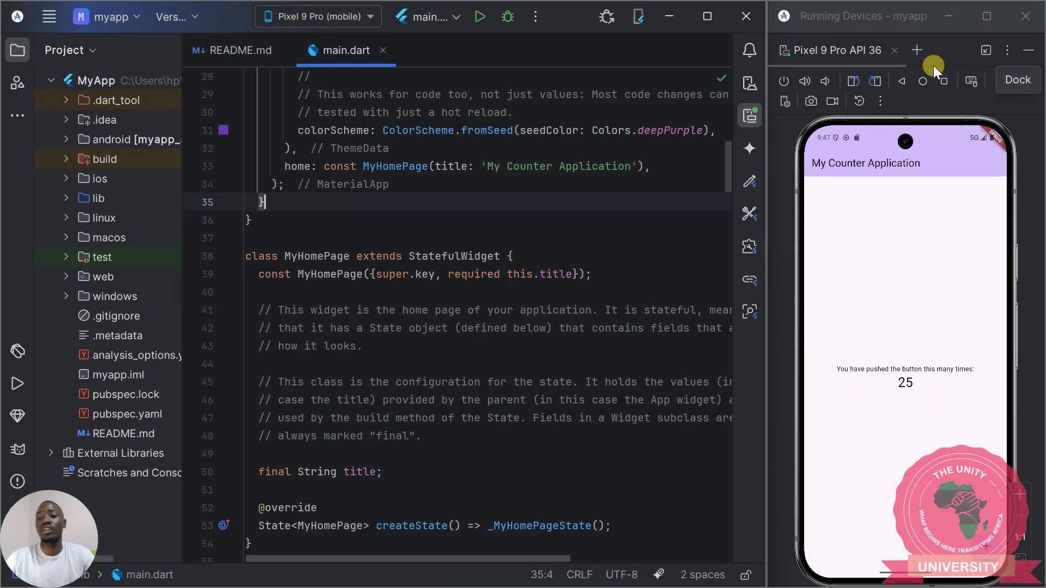
Step: Turn off the virtual device's screen and shut down the Pixel 9 Pro from a widened Device Manager
{"action": "left_click", "coordinate": [783, 80]}
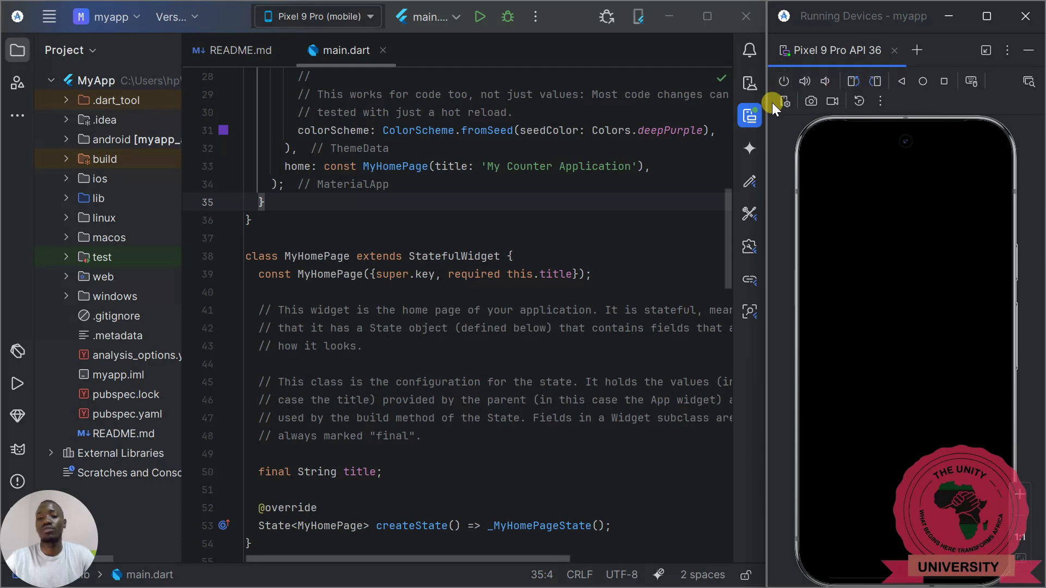
{"action": "left_click", "coordinate": [748, 81]}
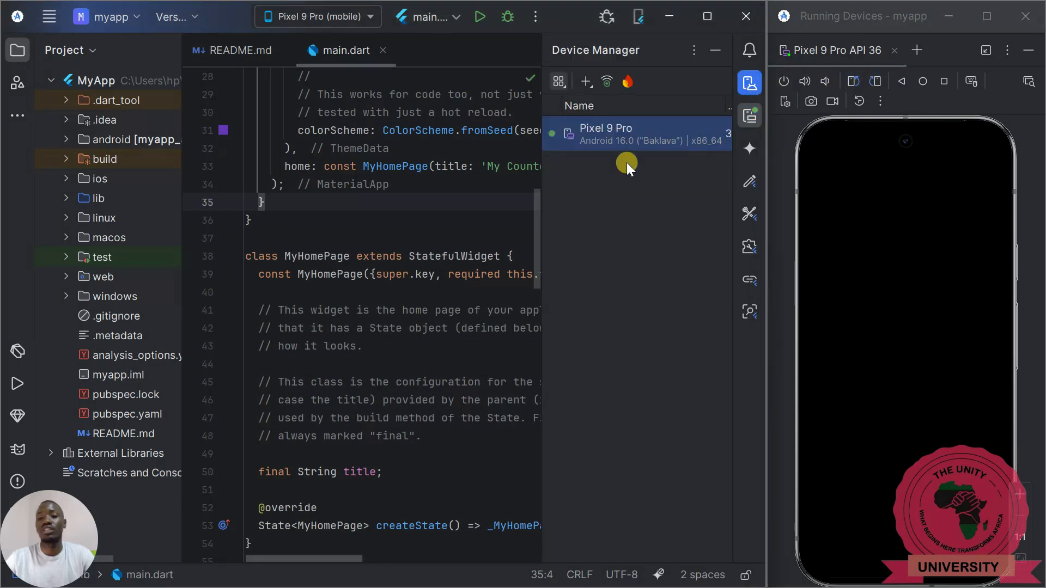
{"action": "left_click_drag", "start_coordinate": [542, 168], "coordinate": [437, 190]}
{"action": "left_click", "coordinate": [436, 191]}
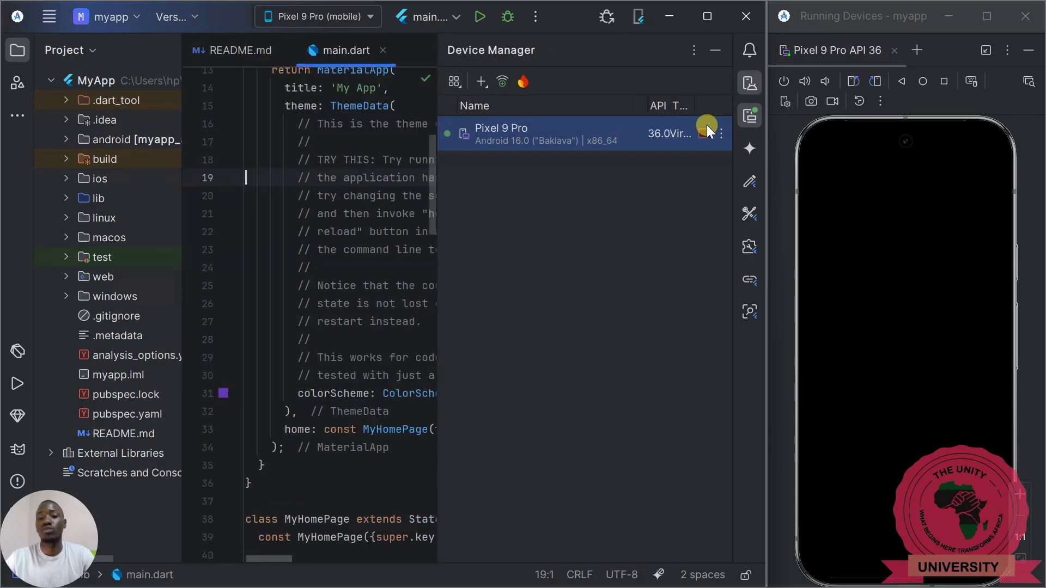
{"action": "left_click", "coordinate": [702, 133]}
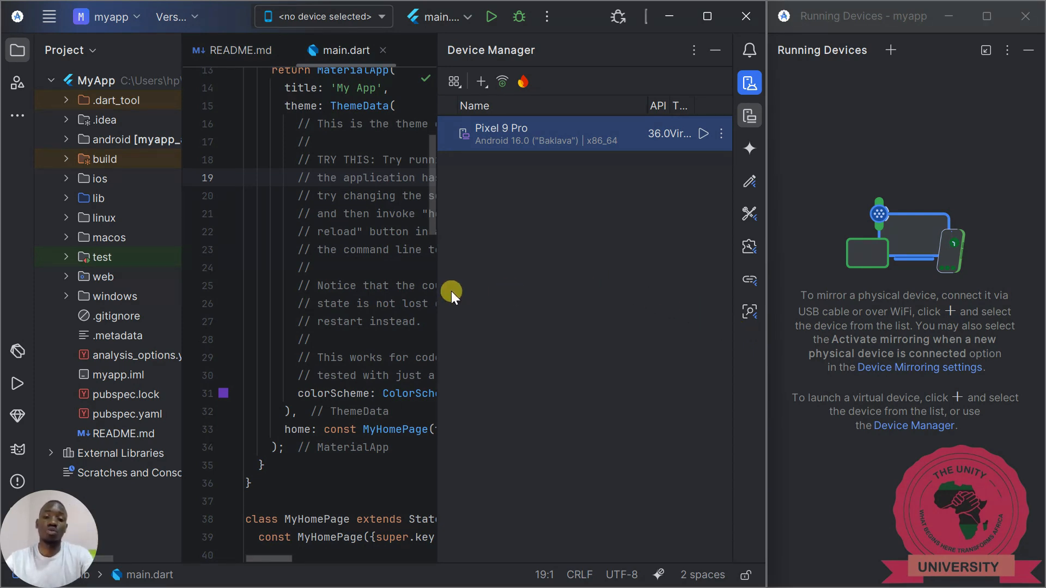
Step: Narrow the Device Manager to widen the code editor and look through the whole main.dart file
{"action": "left_click_drag", "start_coordinate": [439, 294], "coordinate": [610, 294]}
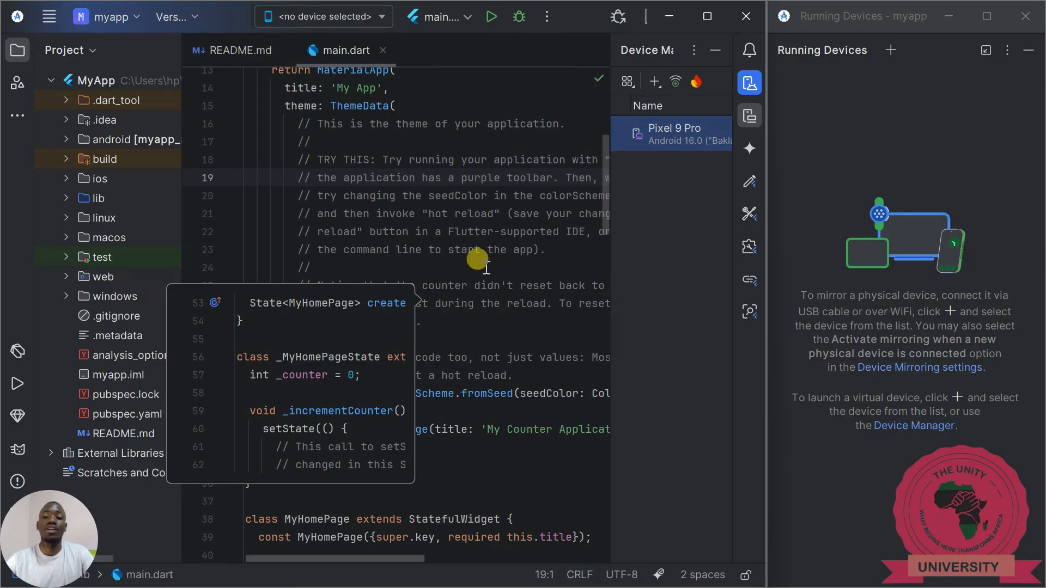
{"action": "left_click", "coordinate": [448, 227]}
{"action": "scroll", "coordinate": [376, 220], "scroll_direction": "up", "scroll_amount": 4}
{"action": "scroll", "coordinate": [376, 221], "scroll_direction": "down", "scroll_amount": 5}
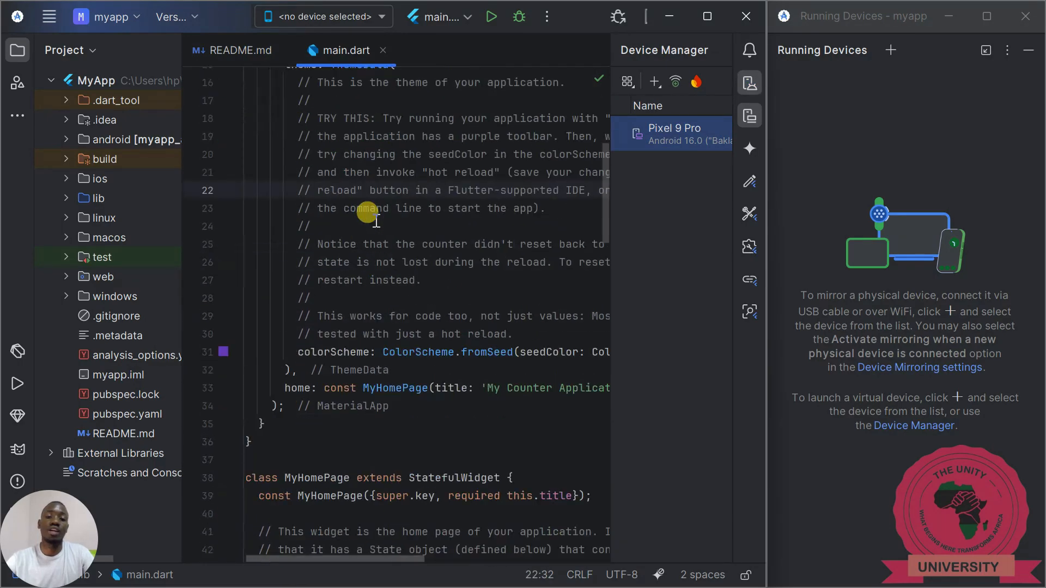
{"action": "scroll", "coordinate": [376, 221], "scroll_direction": "down", "scroll_amount": 20}
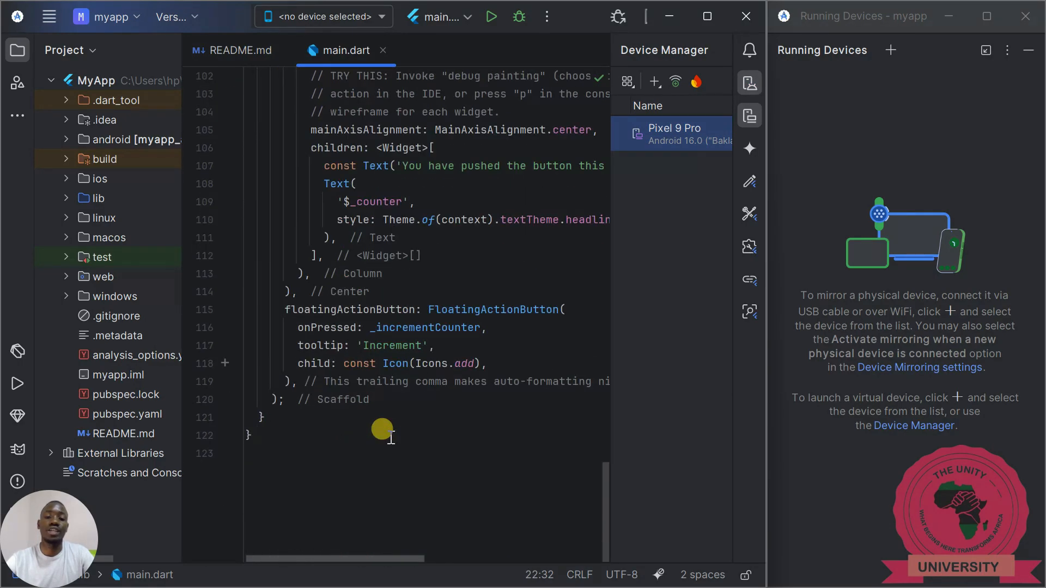
{"action": "scroll", "coordinate": [390, 436], "scroll_direction": "up", "scroll_amount": 20}
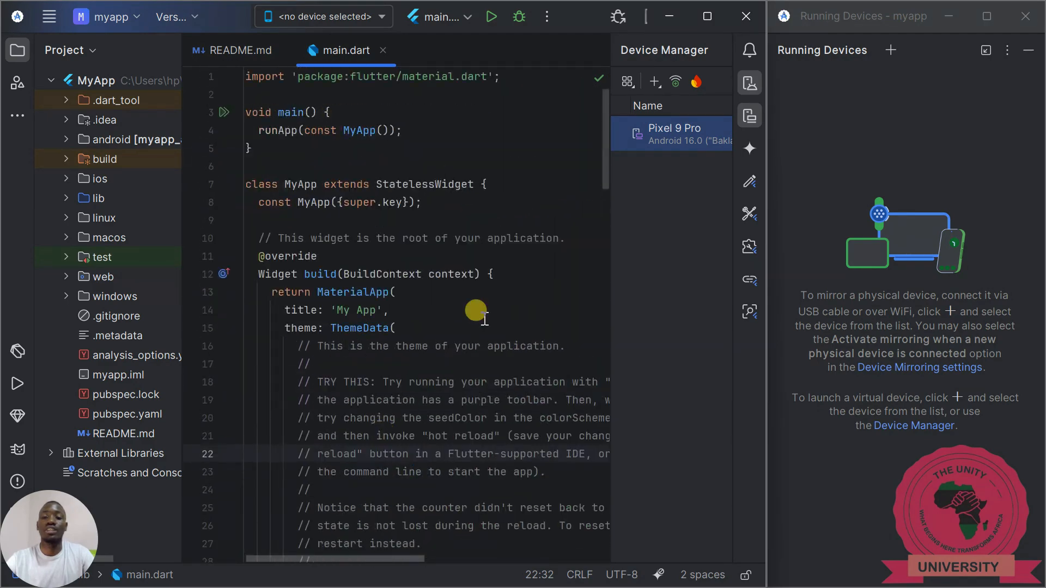